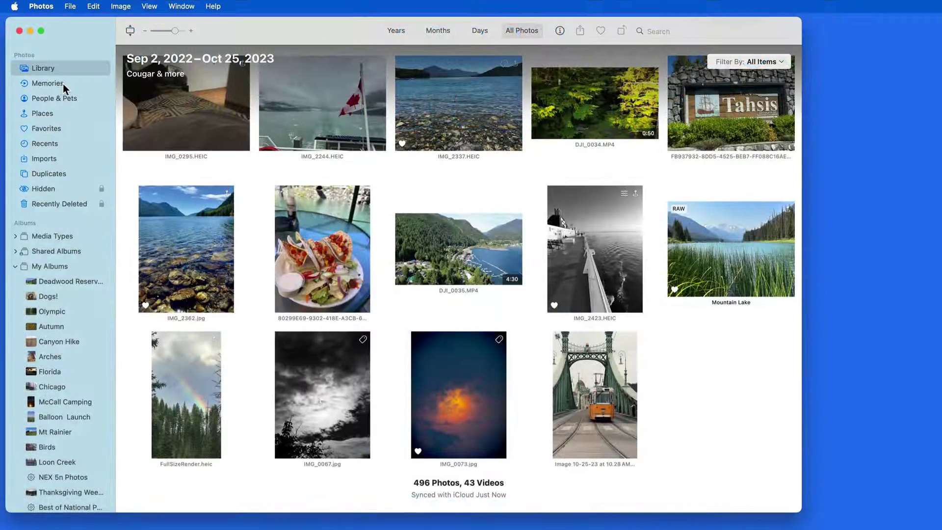
# Show the Memories collection from the Photos sidebar.
pyautogui.click(62, 83)
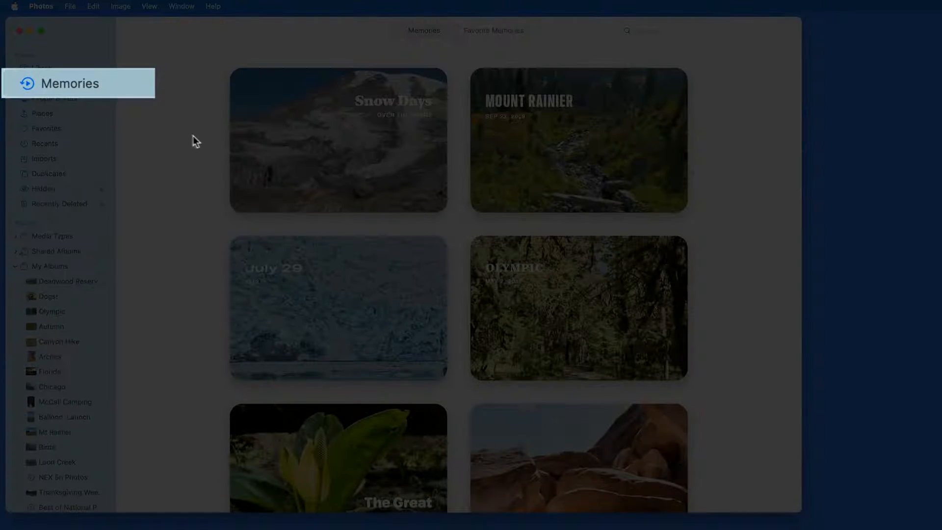
pyautogui.scroll(-5, 229, 200)
pyautogui.scroll(-5, 228, 199)
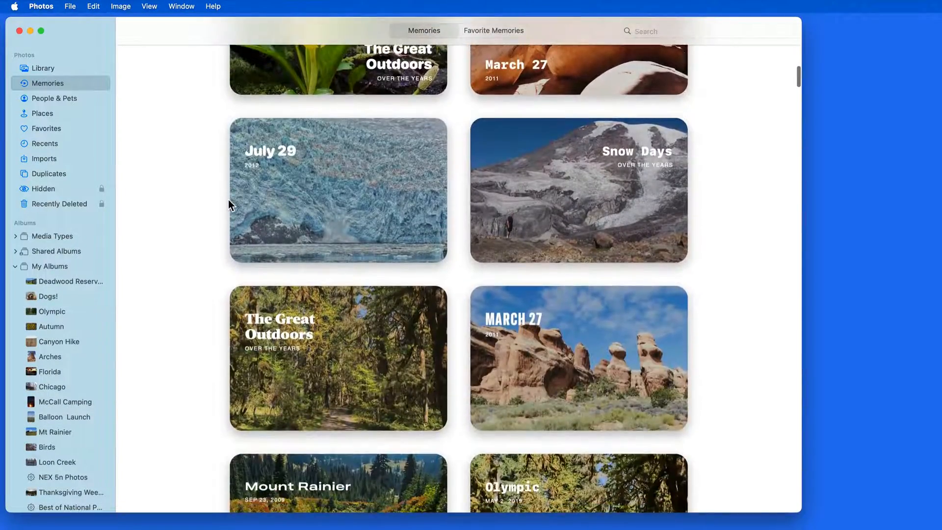
pyautogui.scroll(4, 228, 199)
pyautogui.scroll(5, 229, 205)
pyautogui.scroll(4, 230, 205)
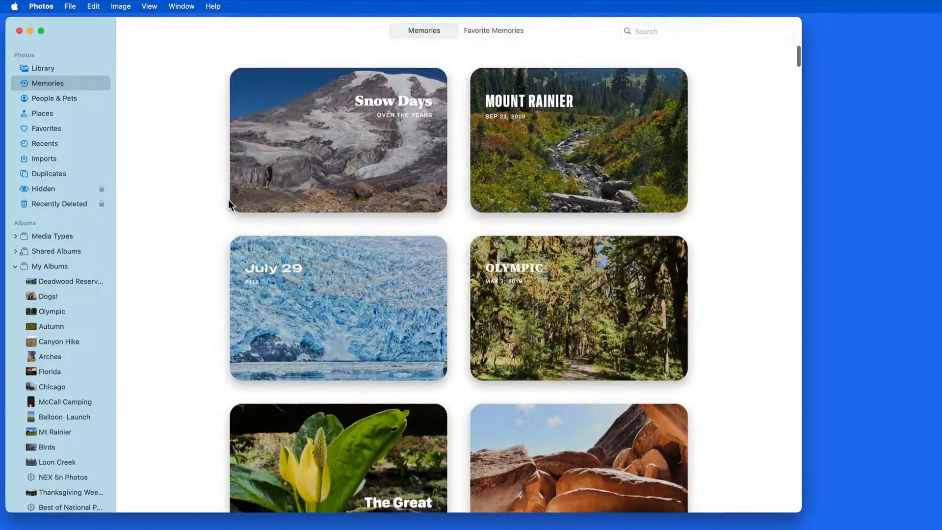
# Play the Olympic memory from May 2, 2019 and pause it on the bridge photo.
pyautogui.doubleClick(610, 307)
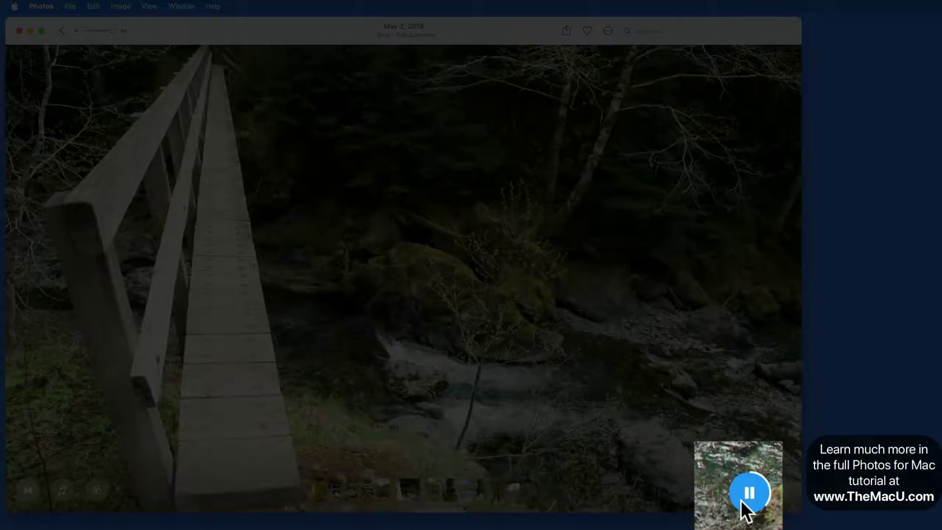
pyautogui.click(748, 493)
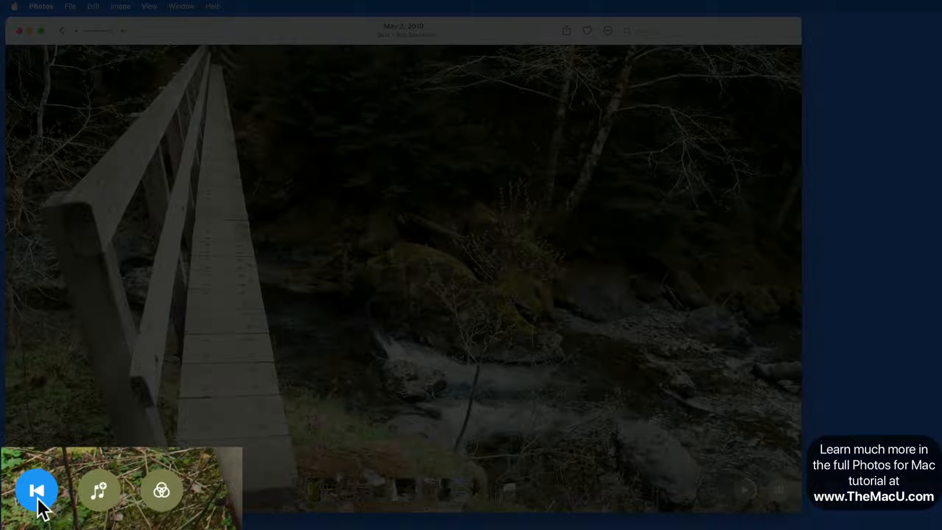
# Switch the memory's song from Gold to The Tide Will Turn - Instrumental, dismissing the Apple Music offer.
pyautogui.click(97, 494)
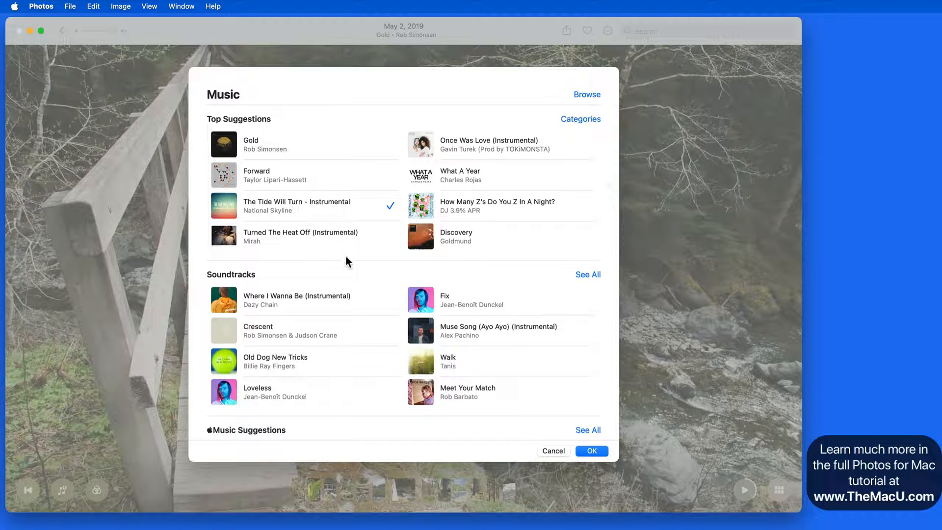
pyautogui.scroll(-4, 394, 341)
pyautogui.scroll(-2, 393, 340)
pyautogui.scroll(-1, 393, 341)
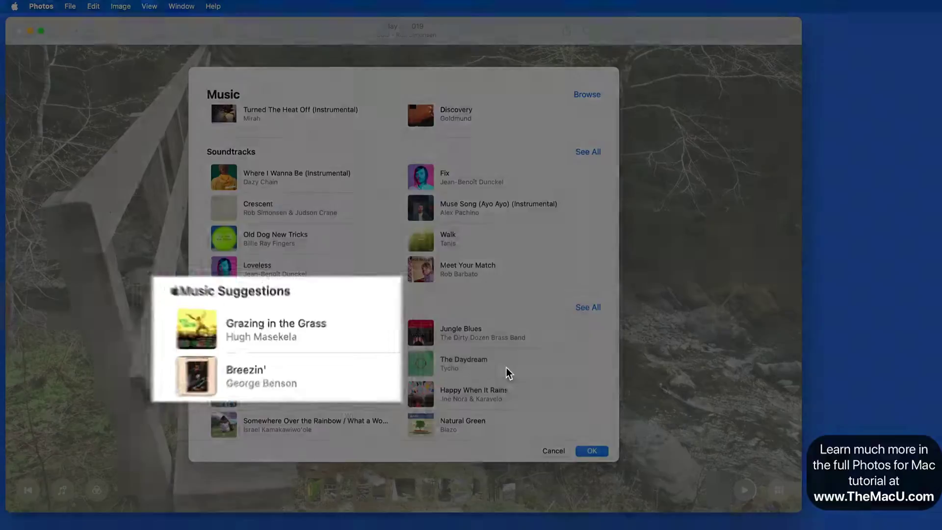
pyautogui.click(507, 367)
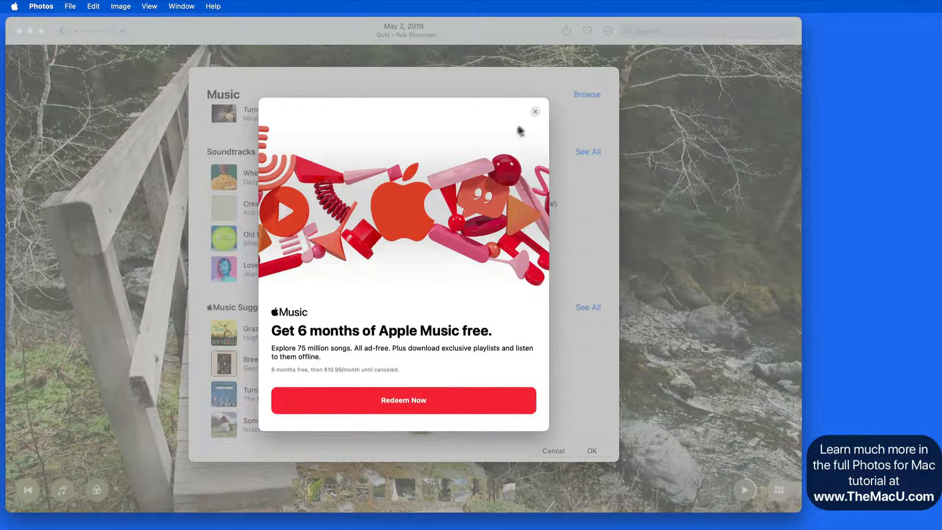
pyautogui.click(536, 116)
pyautogui.click(593, 451)
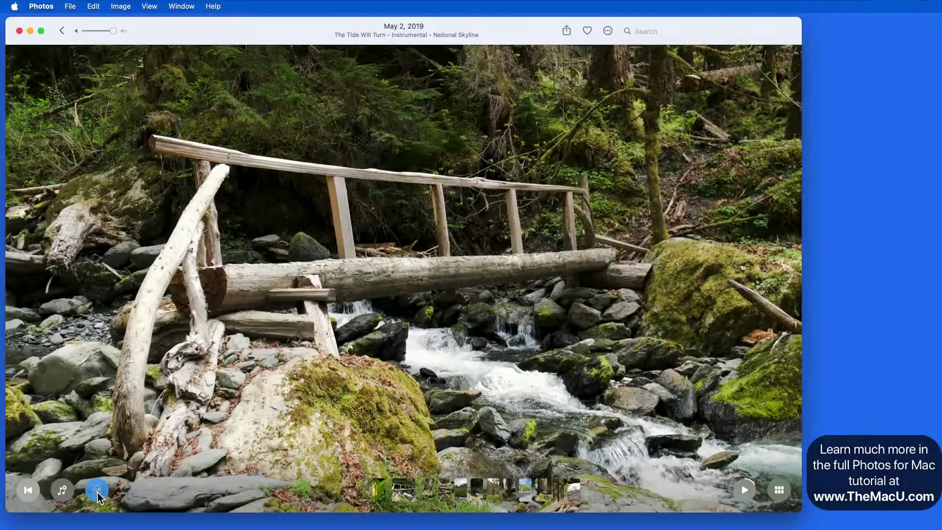
# Apply the B&W Film look to the memory and preview it briefly.
pyautogui.click(97, 492)
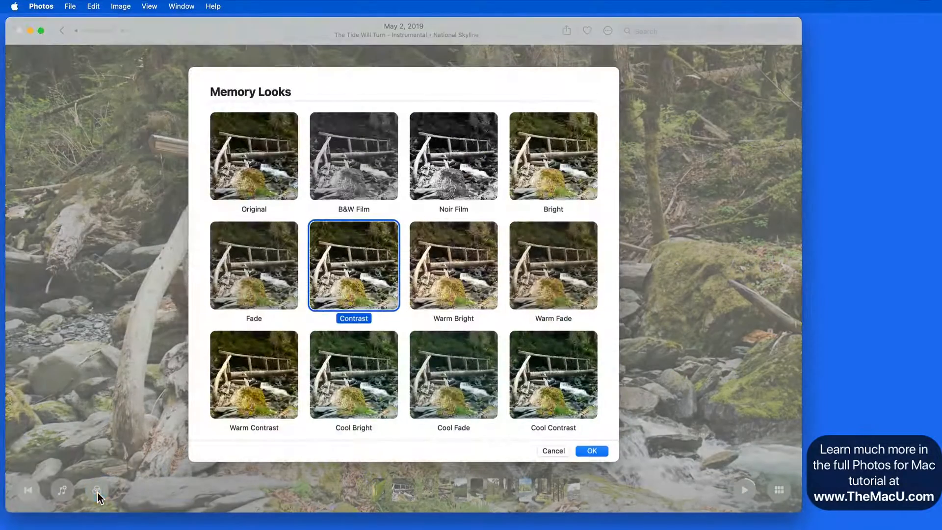
pyautogui.click(362, 159)
pyautogui.click(592, 451)
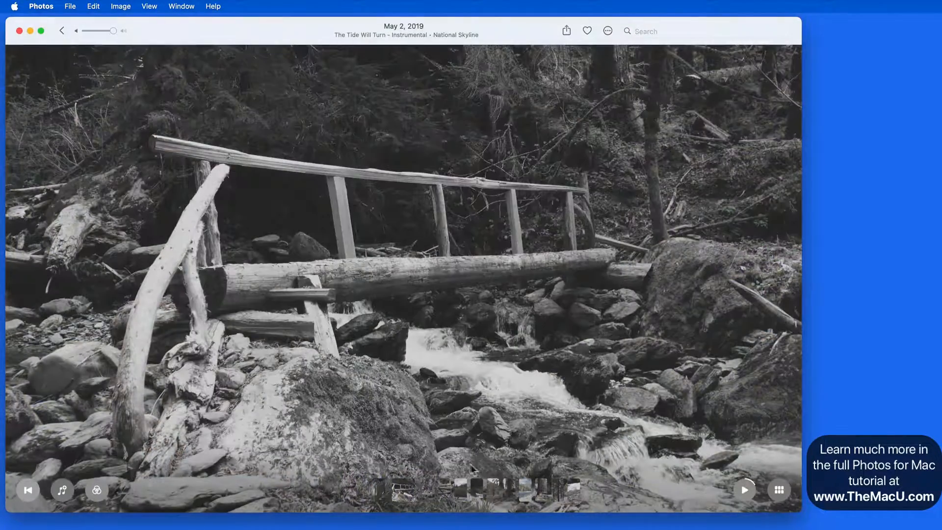
pyautogui.click(745, 490)
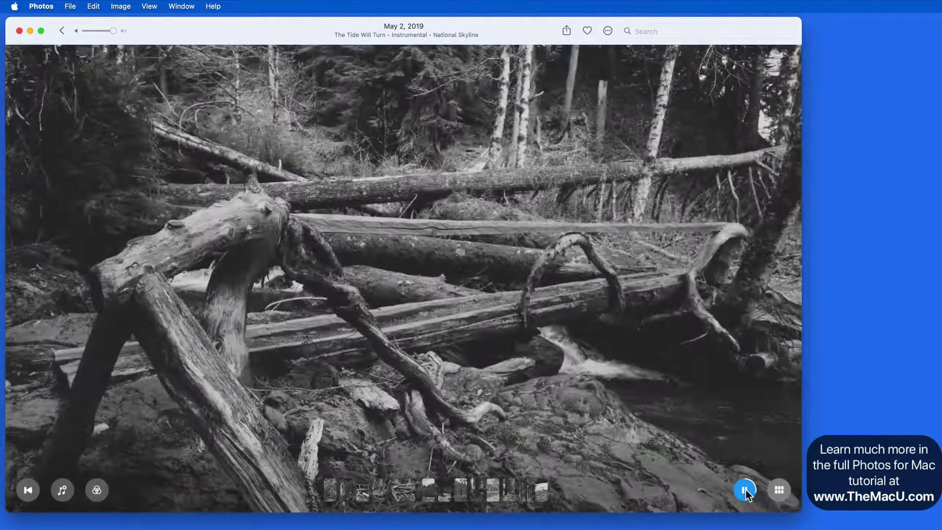
pyautogui.click(745, 489)
# Replace B&W Film with the Contrast look and confirm it.
pyautogui.click(97, 490)
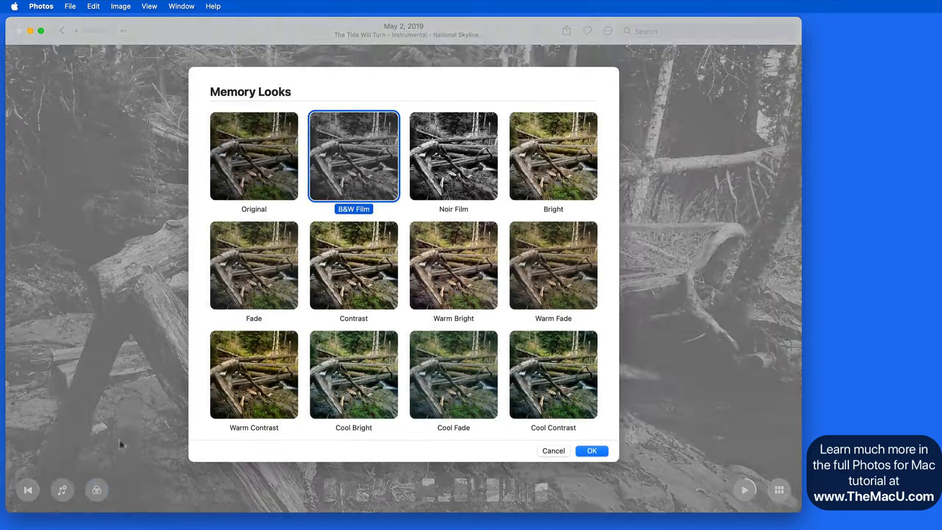
pyautogui.click(353, 278)
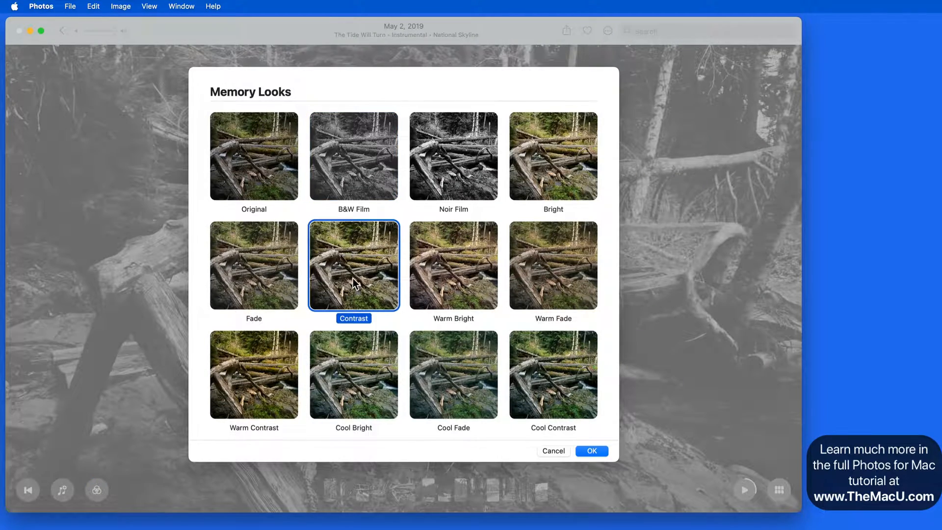
pyautogui.click(594, 451)
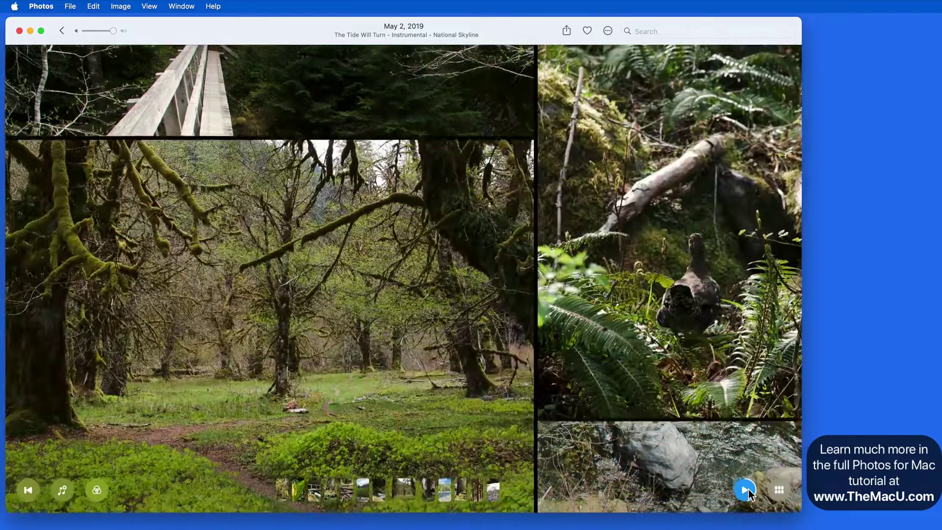
pyautogui.click(745, 490)
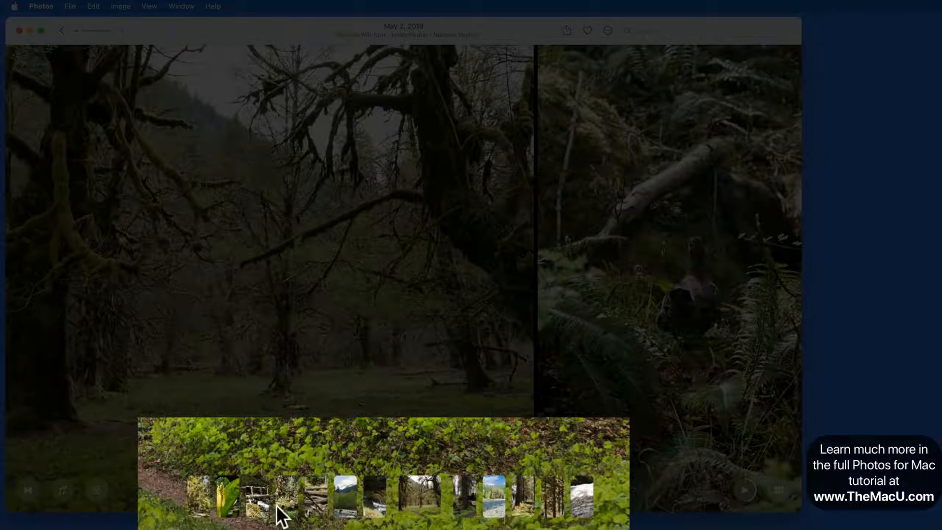
pyautogui.click(309, 505)
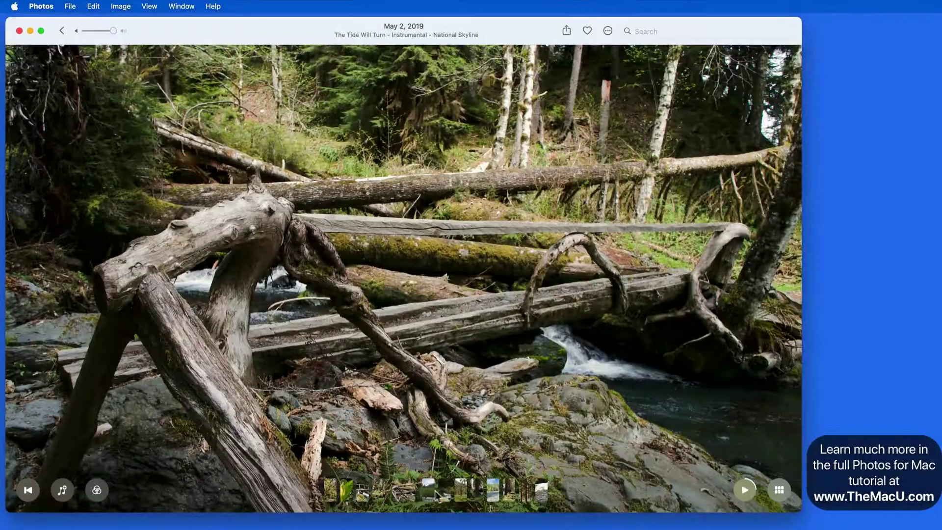
pyautogui.click(442, 497)
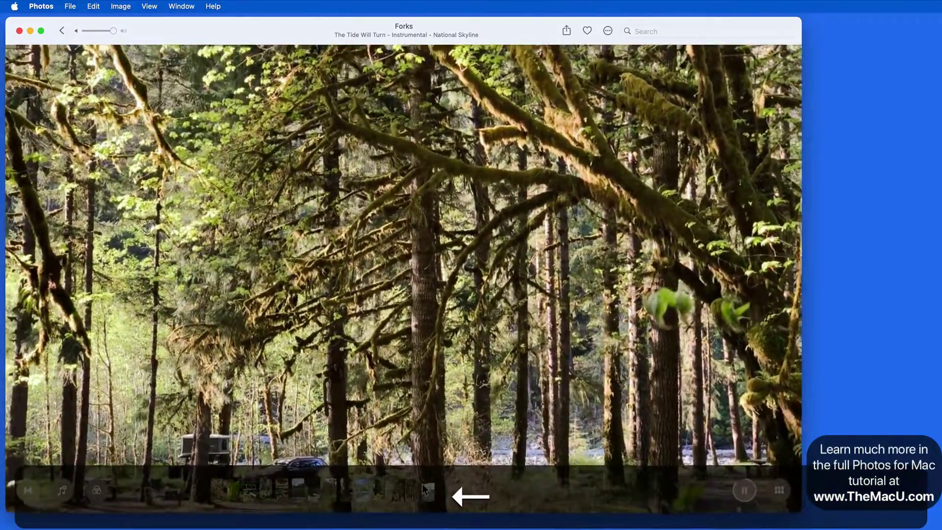
pyautogui.press('Left')
pyautogui.press('Left')
pyautogui.press('Left')
pyautogui.press('Left')
pyautogui.press('Left')
pyautogui.press('Right')
pyautogui.press('Right')
pyautogui.press('Right')
pyautogui.press('Right')
pyautogui.press('Left')
pyautogui.press('Left')
pyautogui.press('Left')
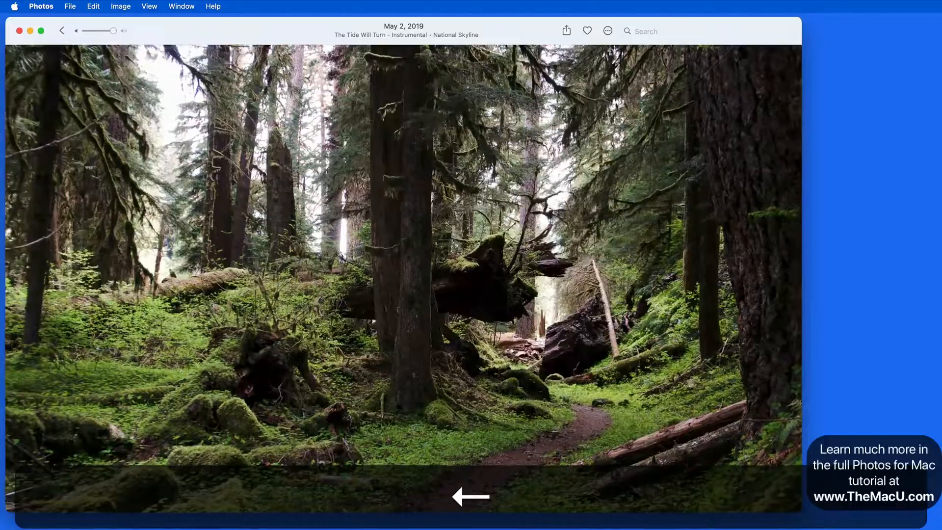
pyautogui.press('Left')
pyautogui.press('Left')
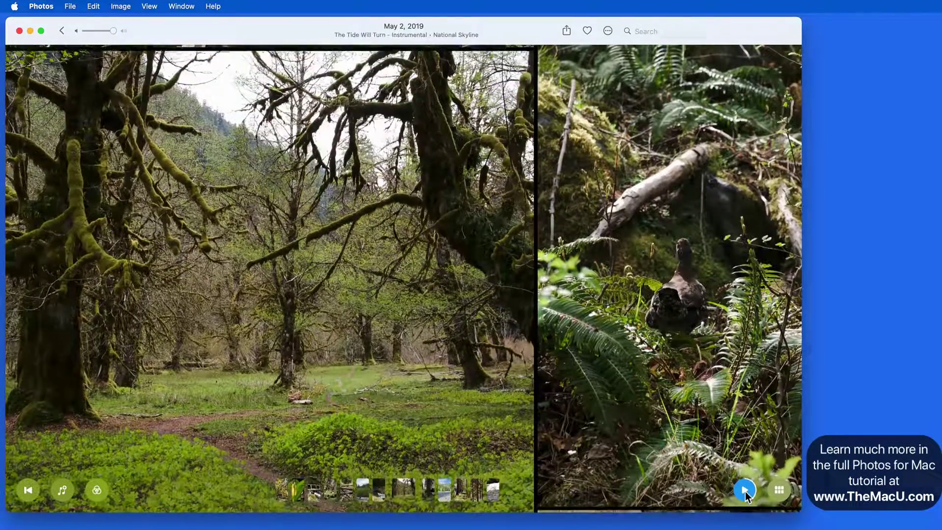
pyautogui.click(744, 490)
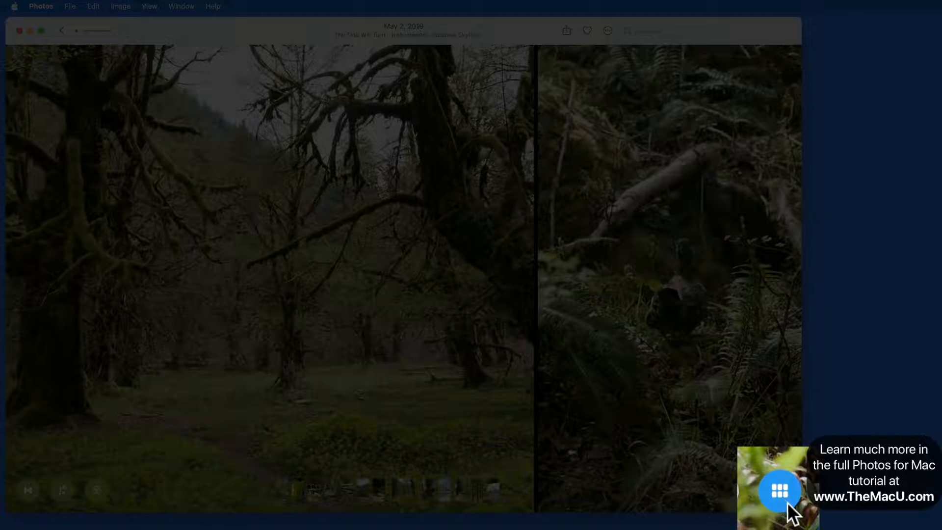
# In the photo grid, move the fern shot to second and the camper shot to third in row 2.
pyautogui.click(782, 492)
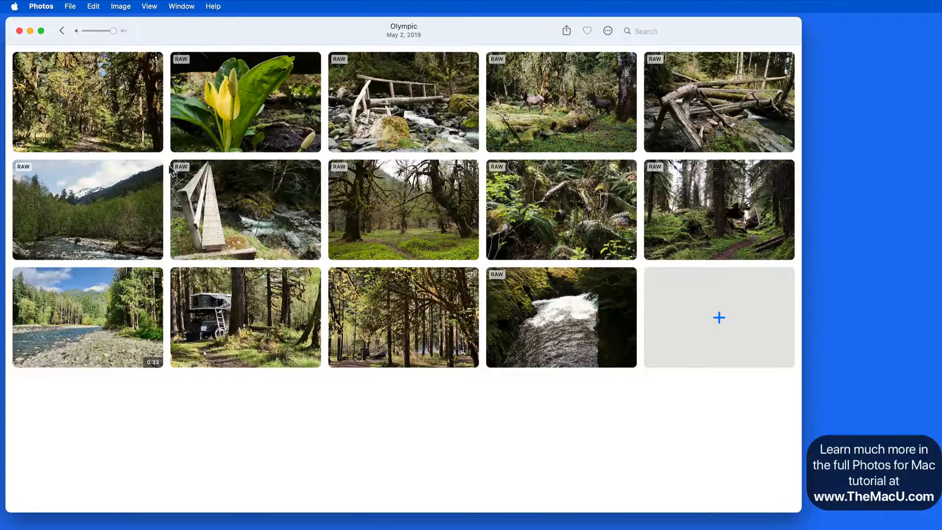
pyautogui.moveTo(562, 209); pyautogui.dragTo(194, 205)
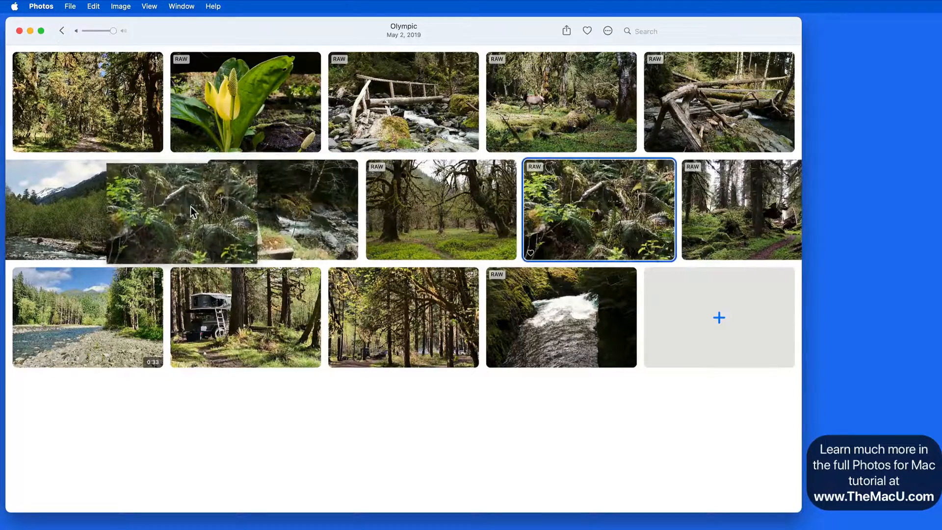
pyautogui.moveTo(237, 310); pyautogui.dragTo(341, 212)
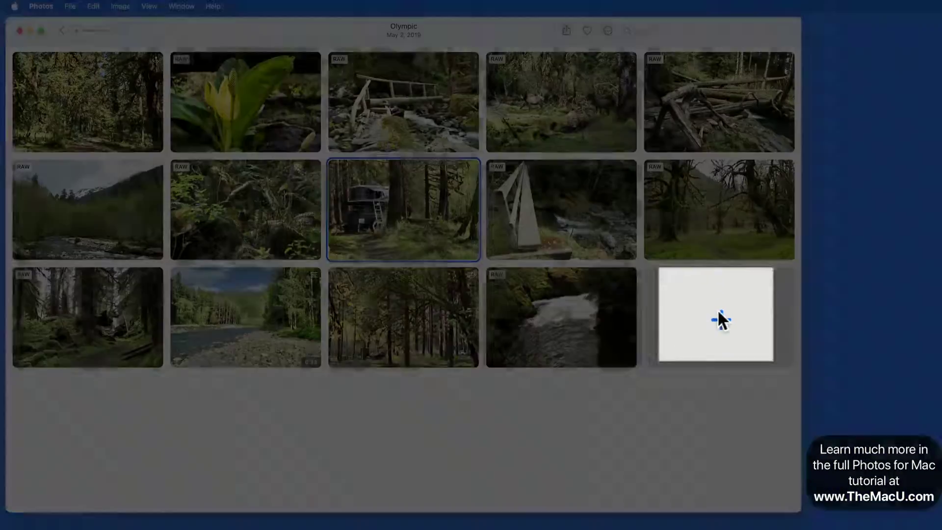
# Deselect the fallen-logs photo, add the 0:21 video from the Olympic album, and confirm 15 items.
pyautogui.click(721, 319)
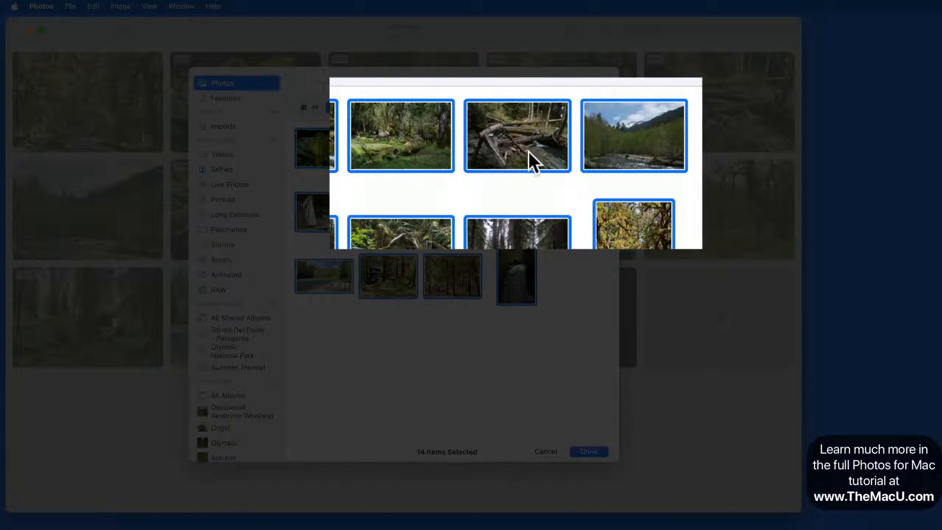
pyautogui.click(529, 151)
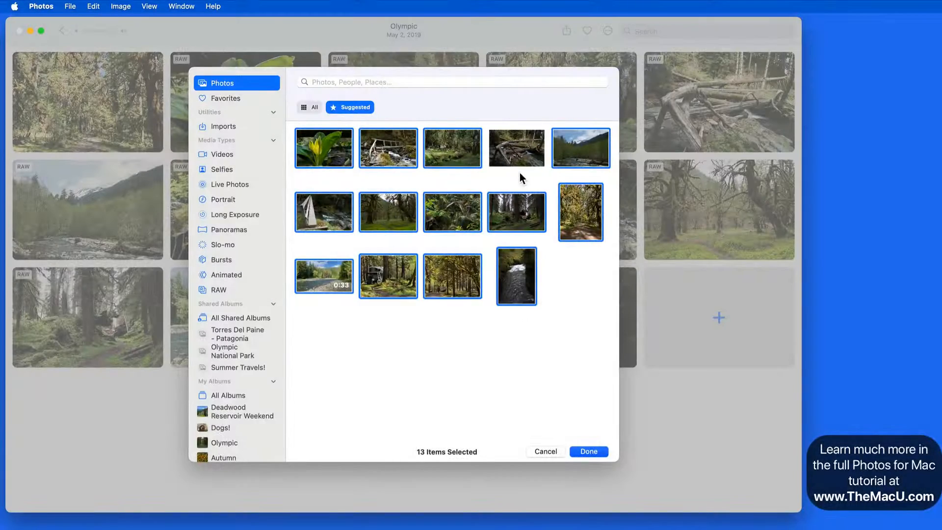
pyautogui.scroll(-3, 235, 368)
pyautogui.click(235, 370)
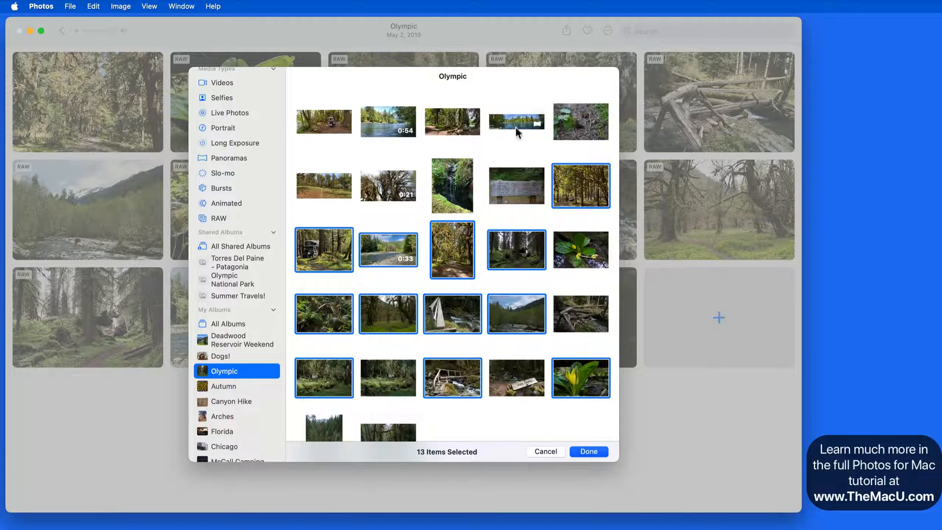
pyautogui.click(387, 185)
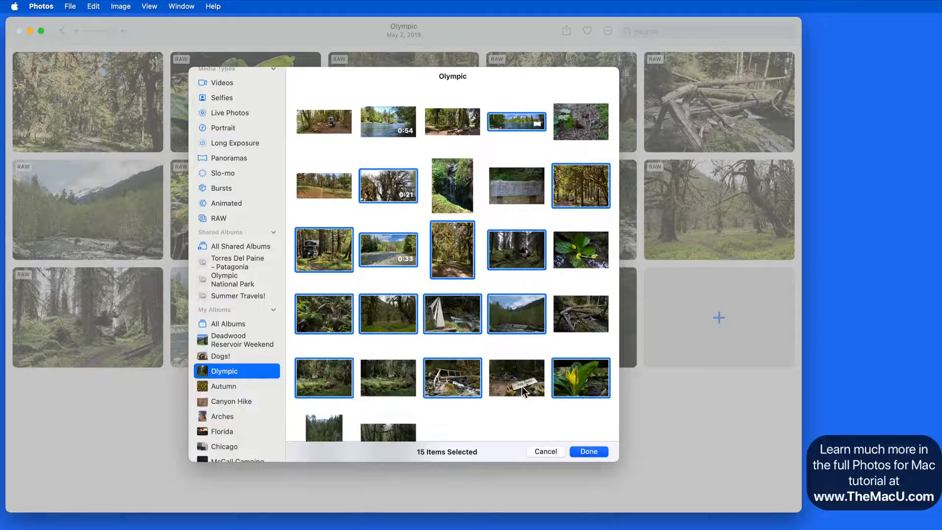
pyautogui.click(586, 451)
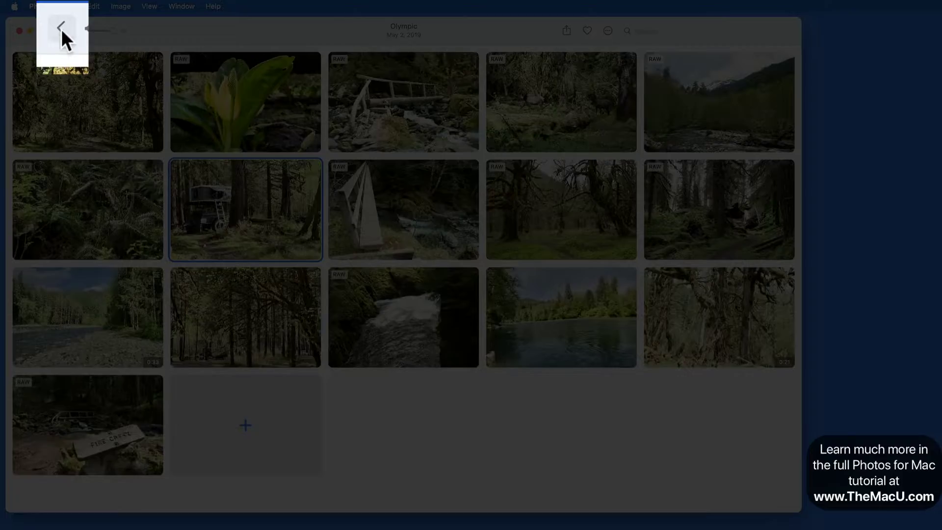
# Play the revised Olympic memory movie through, then return to the Memories collection.
pyautogui.click(61, 30)
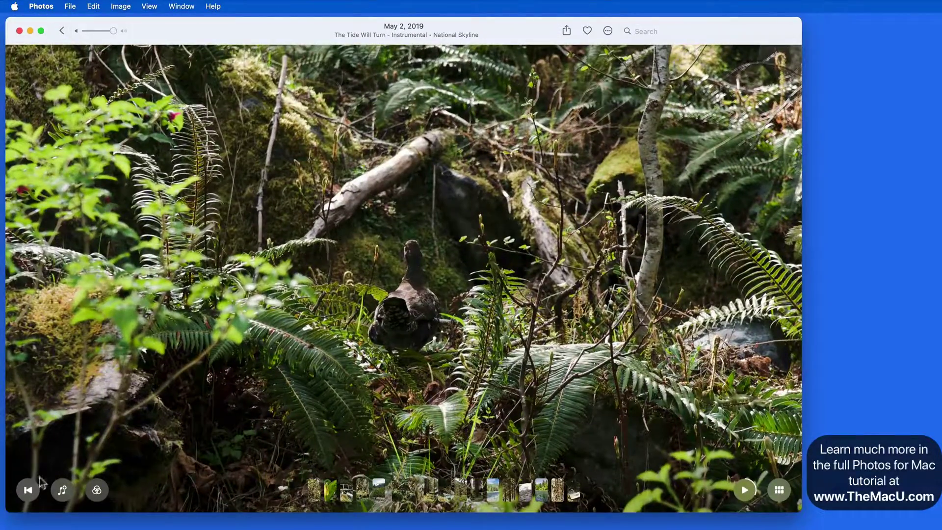
pyautogui.click(28, 489)
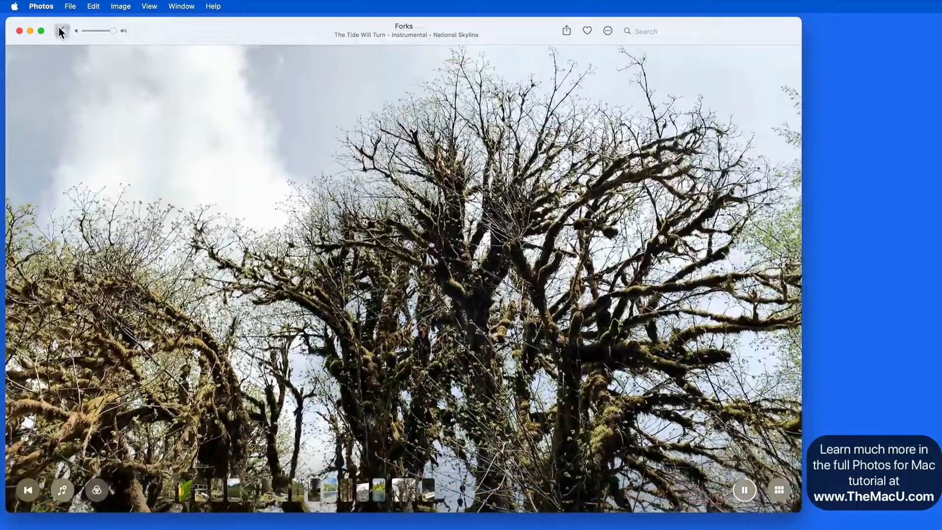
pyautogui.click(61, 32)
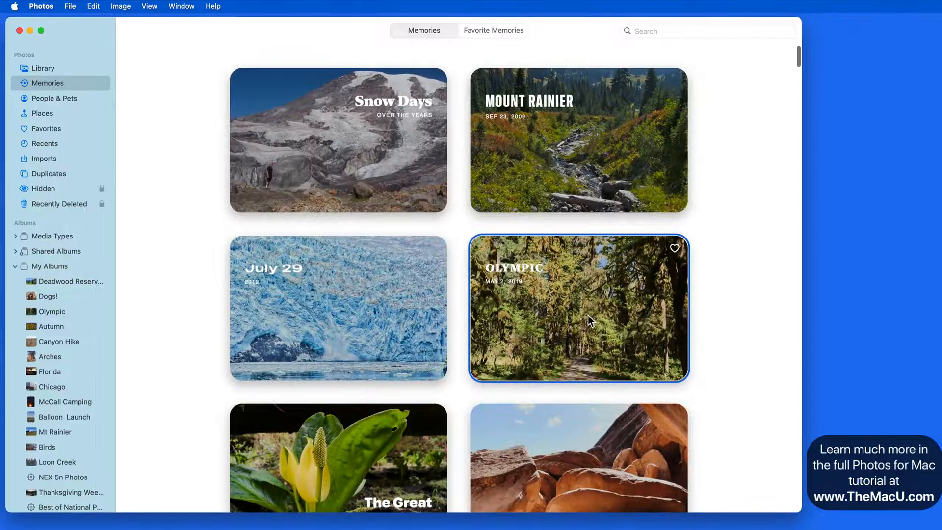
# Favorite the Olympic memory and filter to Favorite Memories, readying its actions menu.
pyautogui.rightClick(588, 316)
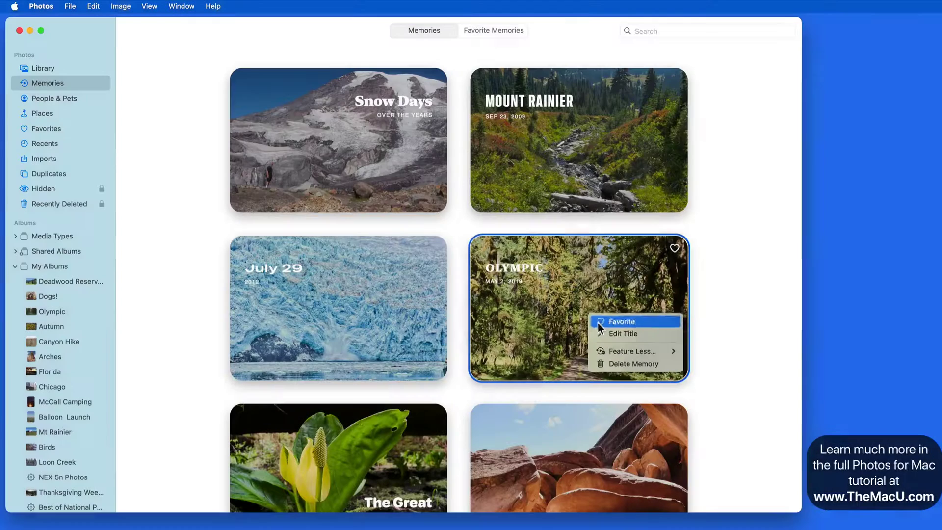
pyautogui.click(598, 324)
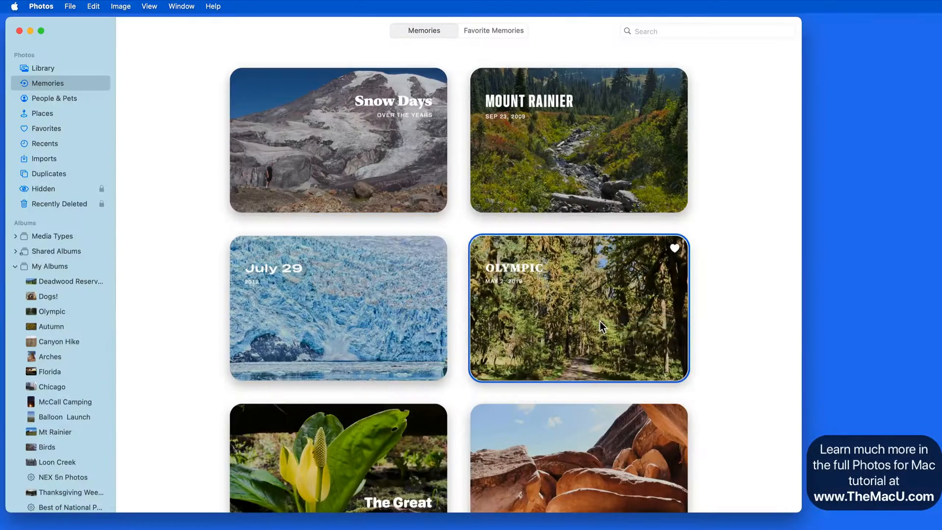
pyautogui.click(490, 30)
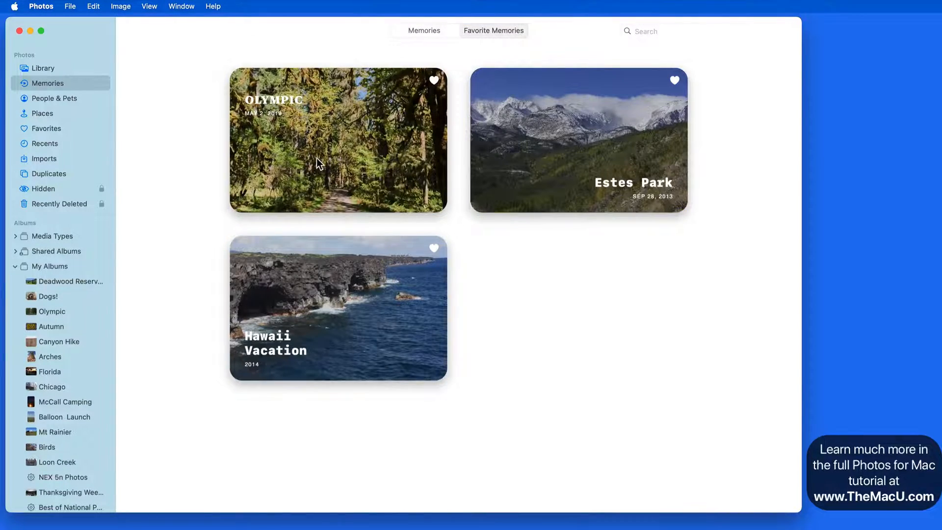
pyautogui.rightClick(303, 109)
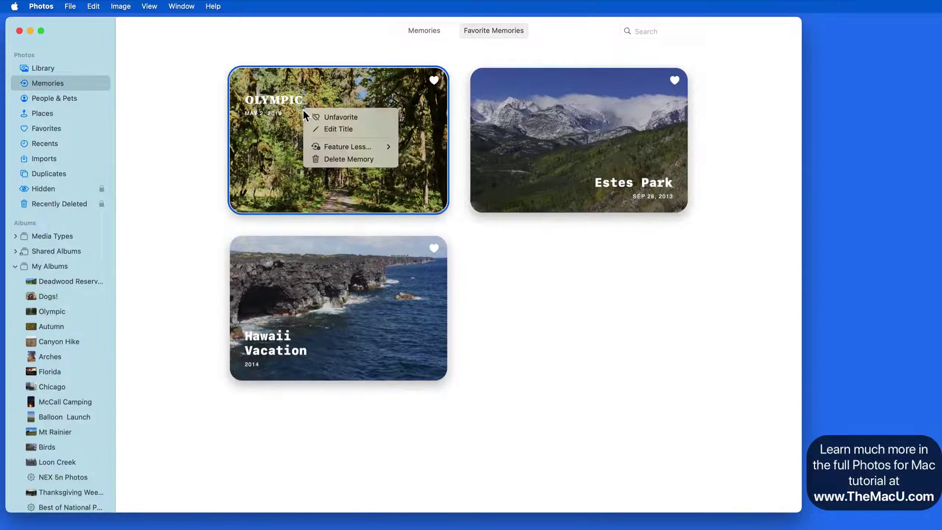
# Retitle the memory to 'Olympic National Park', save, and show all memories again.
pyautogui.click(322, 129)
pyautogui.write('National Park')
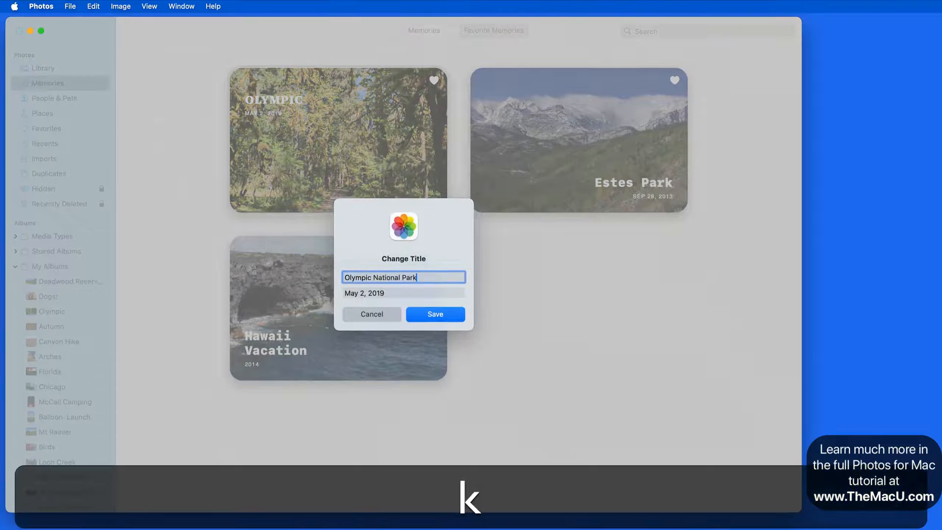
pyautogui.click(430, 316)
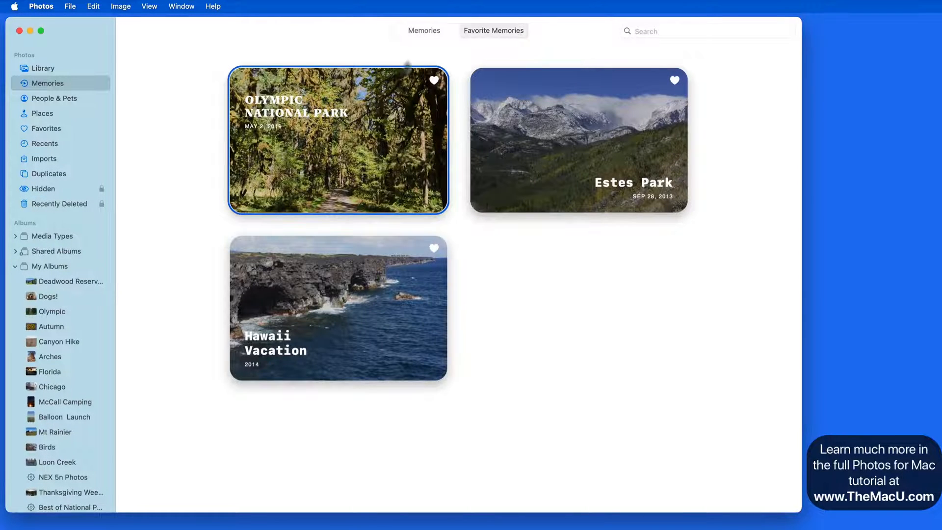
pyautogui.click(424, 31)
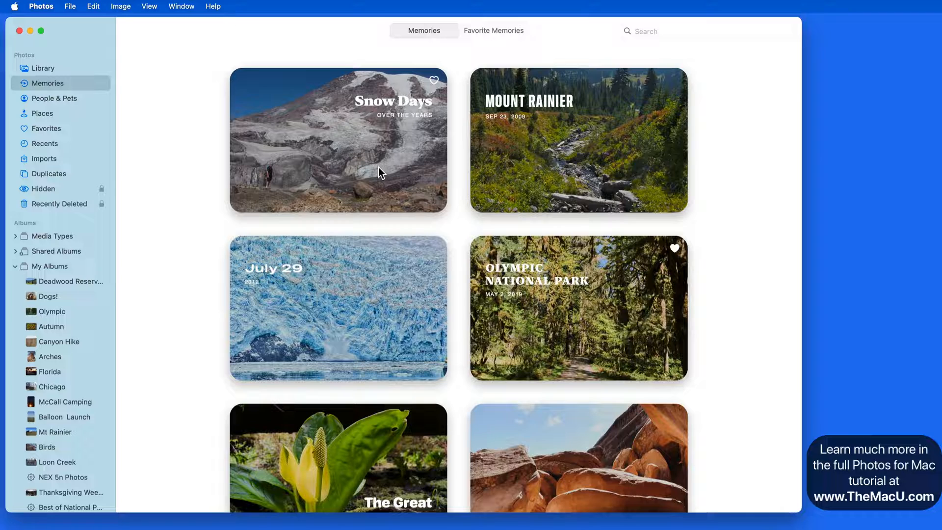
pyautogui.scroll(-5, 375, 213)
pyautogui.scroll(-5, 375, 213)
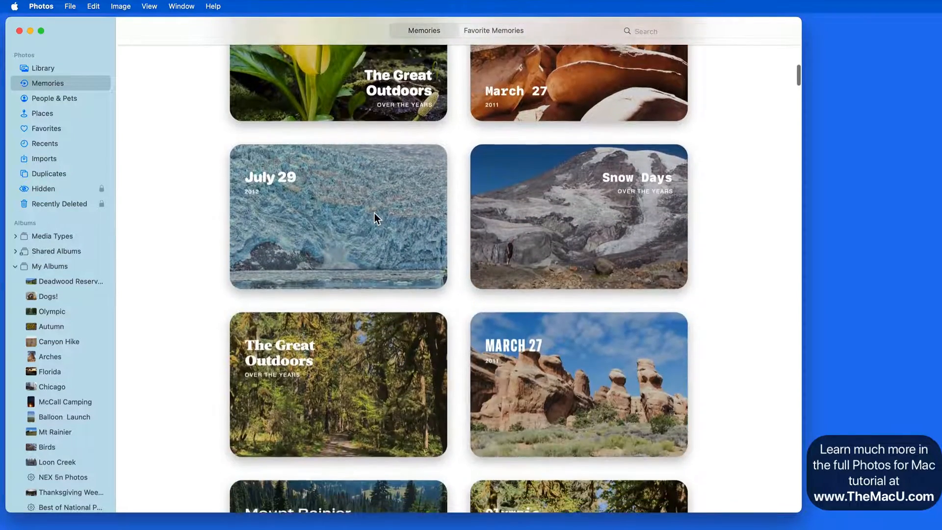
pyautogui.scroll(-2, 375, 213)
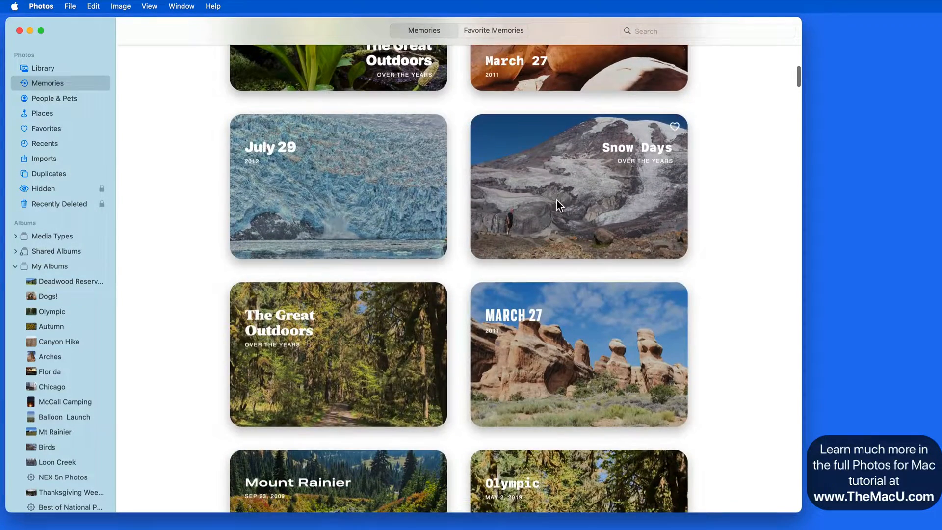
pyautogui.scroll(-5, 369, 383)
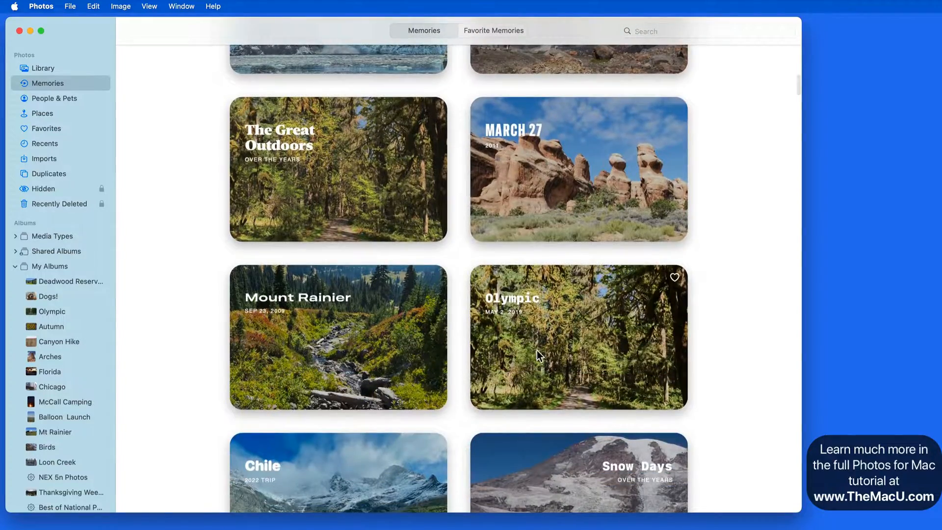
pyautogui.scroll(-3, 537, 351)
# Set the second Olympic memory's day to Feature This Day Less and confirm.
pyautogui.rightClick(569, 211)
pyautogui.moveTo(613, 247)
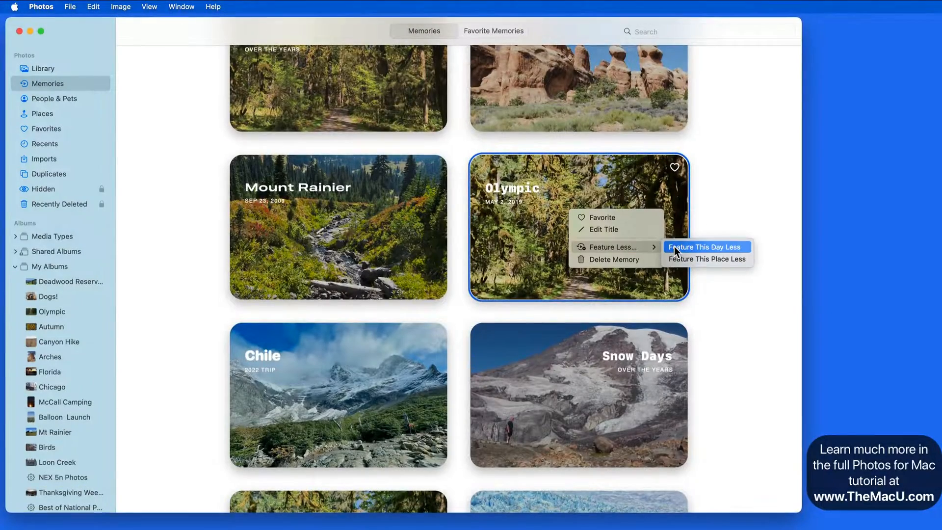
pyautogui.click(675, 249)
pyautogui.click(433, 313)
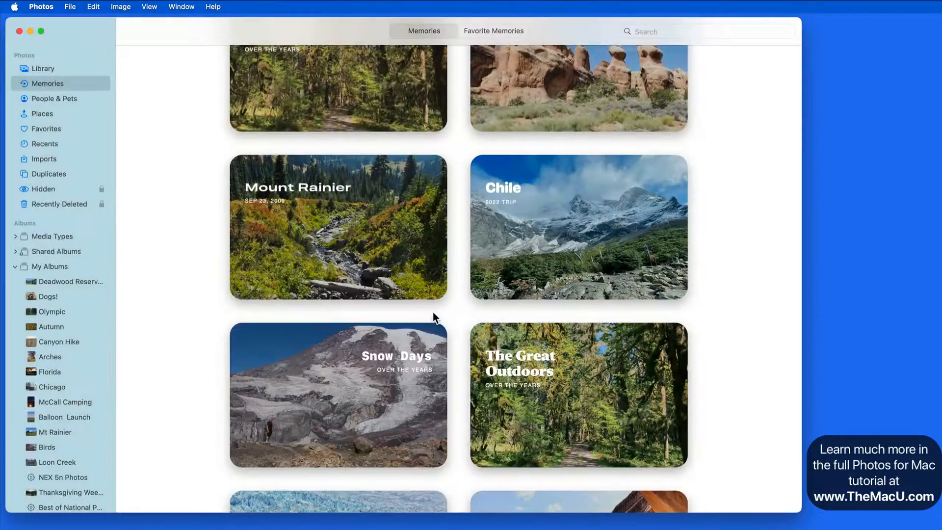
pyautogui.scroll(-4, 511, 370)
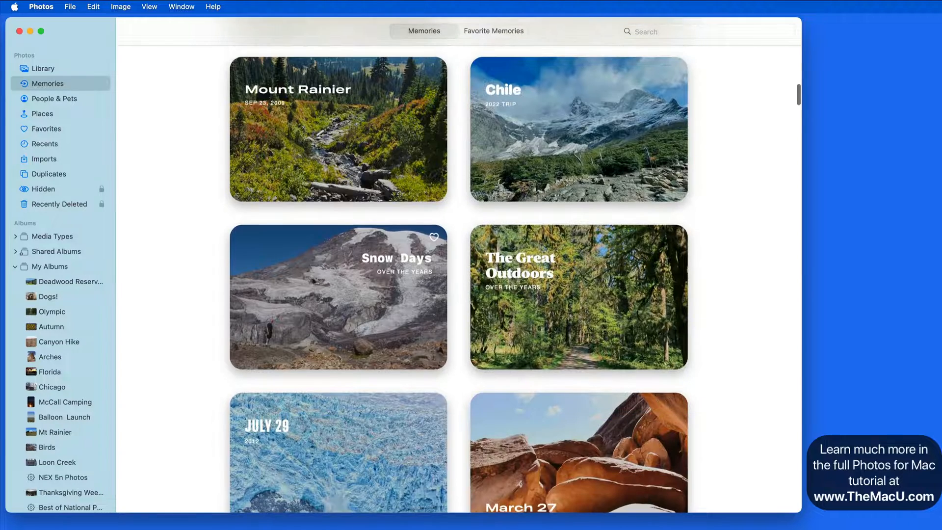
# Delete the Snow Days memory and confirm the deletion.
pyautogui.rightClick(296, 295)
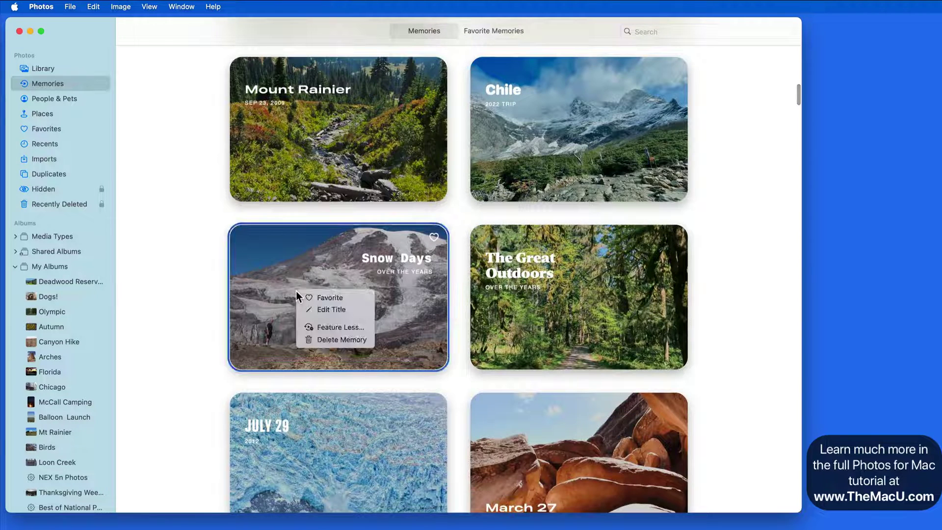
pyautogui.click(337, 340)
pyautogui.click(434, 317)
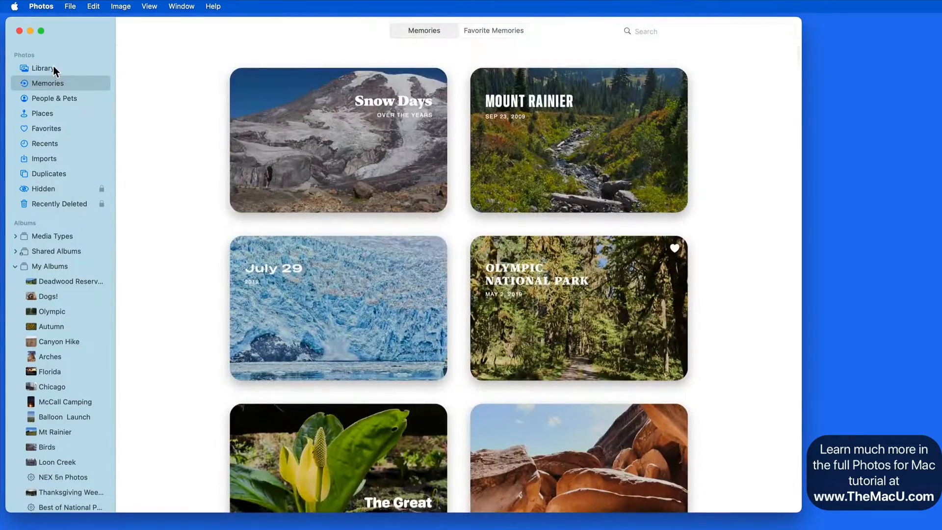
# Show the whole library, select a block of ten photos and choose an action from their menu.
pyautogui.click(53, 68)
pyautogui.moveTo(537, 388)
pyautogui.mouseDown()
pyautogui.moveTo(400, 337)
pyautogui.moveTo(162, 106)
pyautogui.mouseUp()
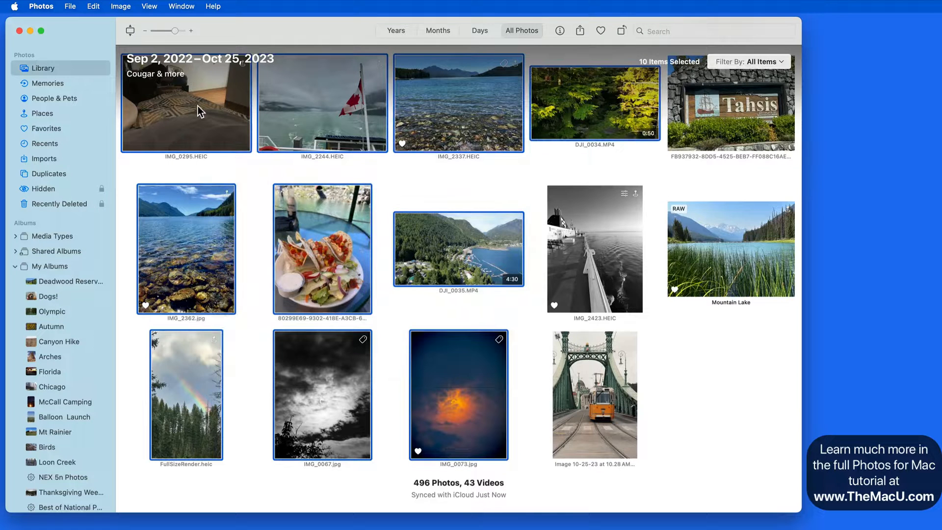
pyautogui.rightClick(199, 106)
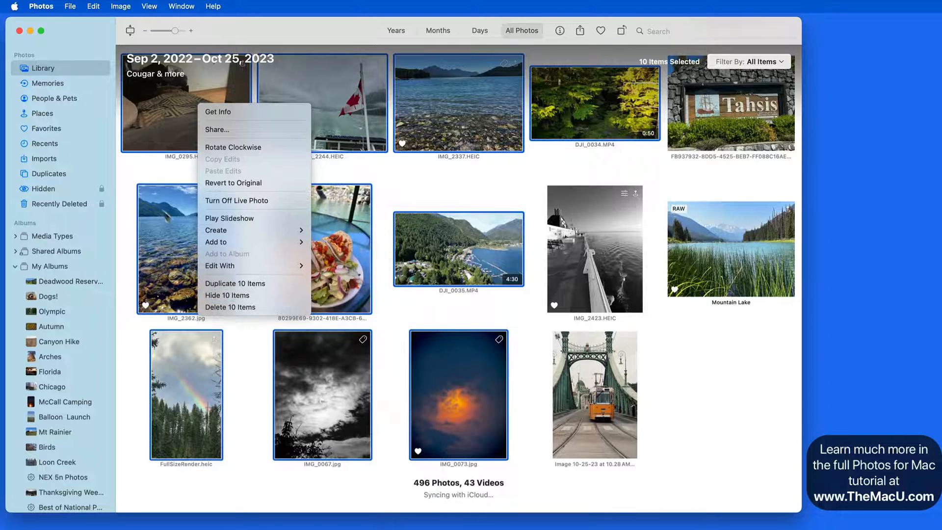
pyautogui.click(156, 181)
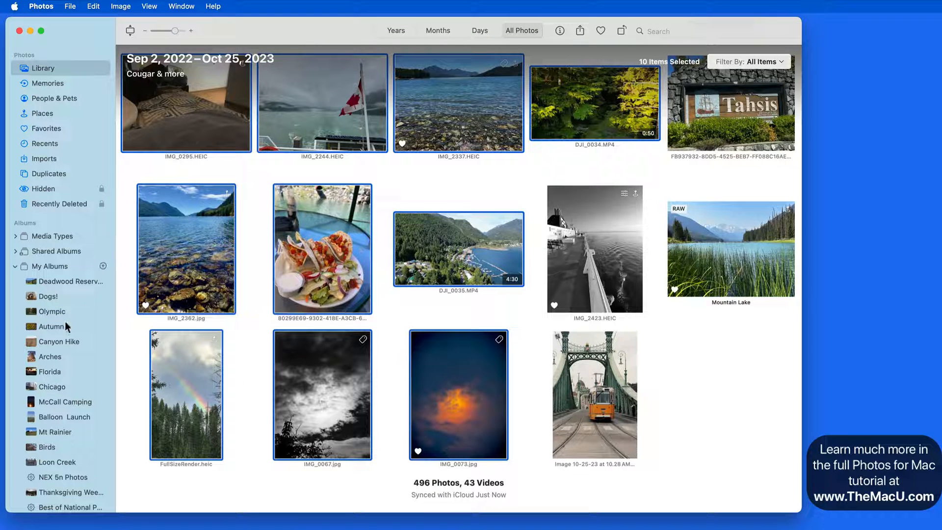
# Play Balloon Launch as a memory video and set its music to Train by Roahn Hylton.
pyautogui.click(80, 417)
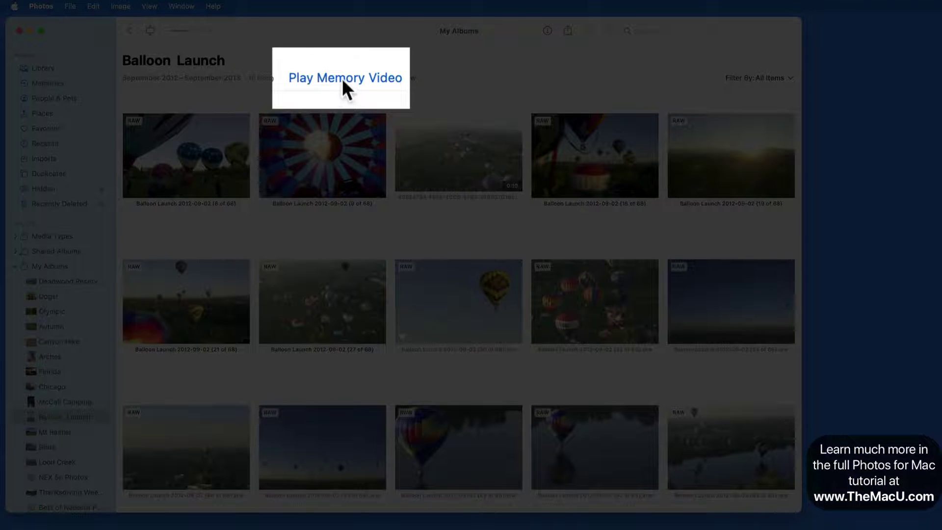
pyautogui.click(346, 87)
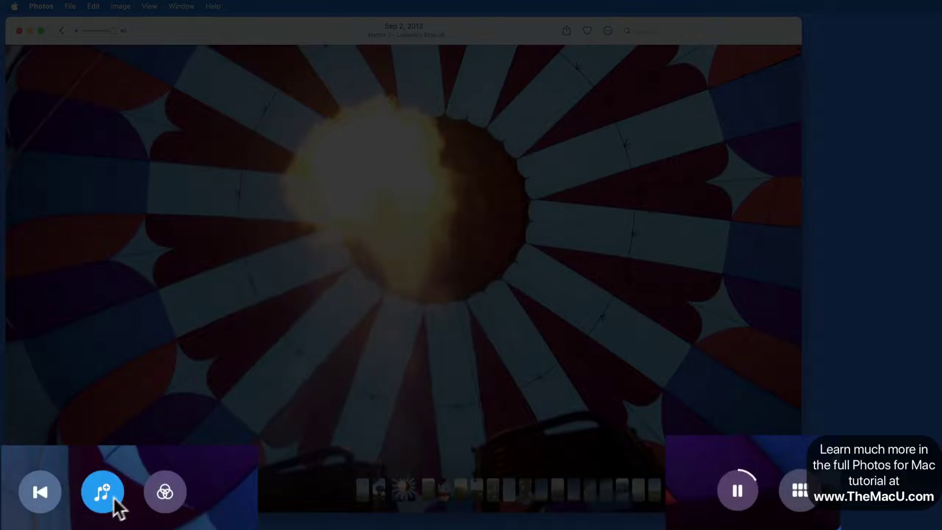
pyautogui.click(67, 496)
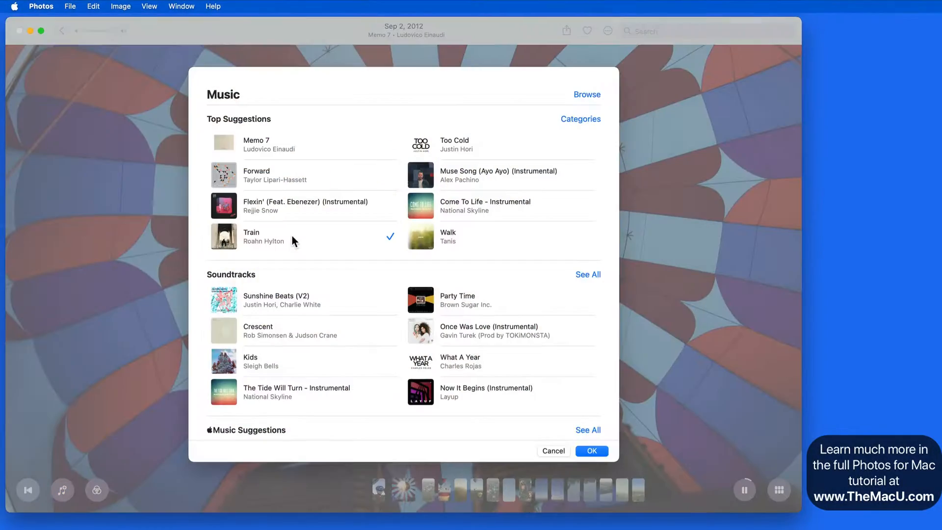
pyautogui.click(592, 450)
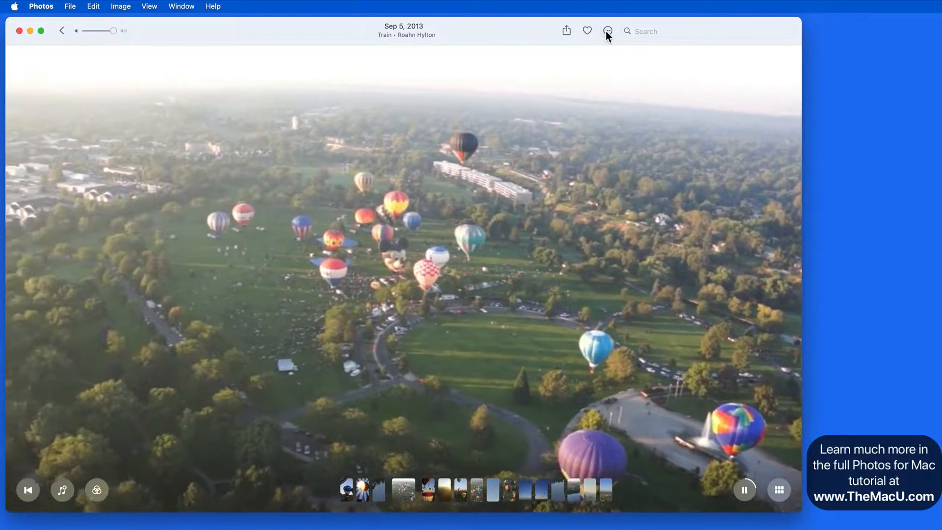
# Retitle the memory 'Balloon Launch & Ride!', save it and return to the Memories collection.
pyautogui.click(608, 30)
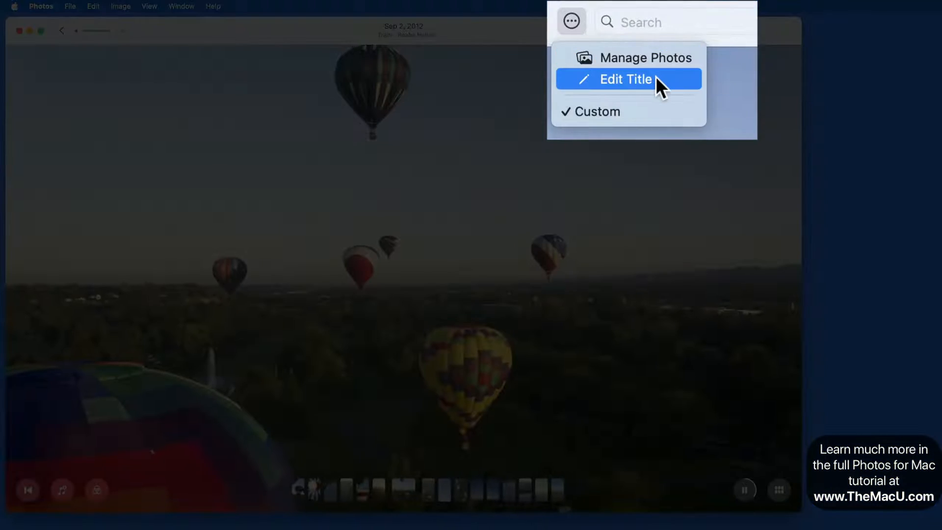
pyautogui.click(655, 76)
pyautogui.write('Balloon Launch & Ride')
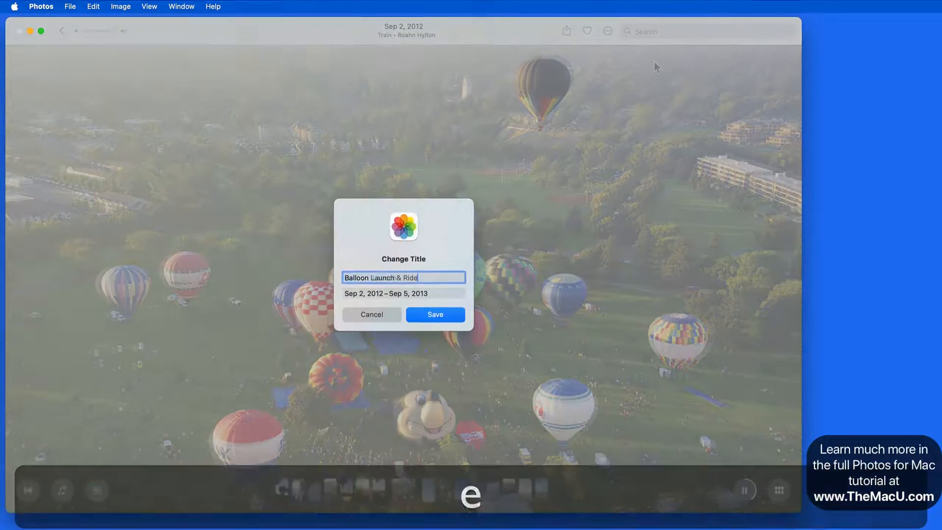
pyautogui.write('!')
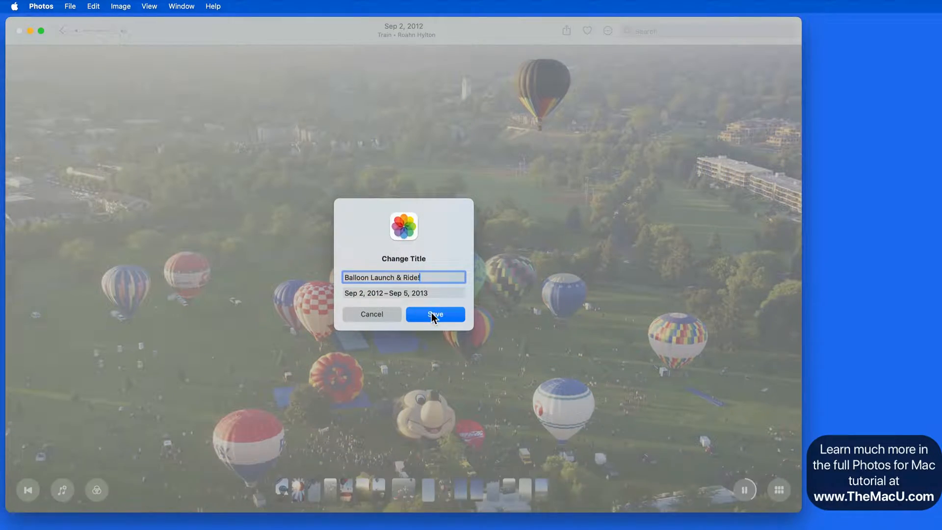
pyautogui.click(432, 314)
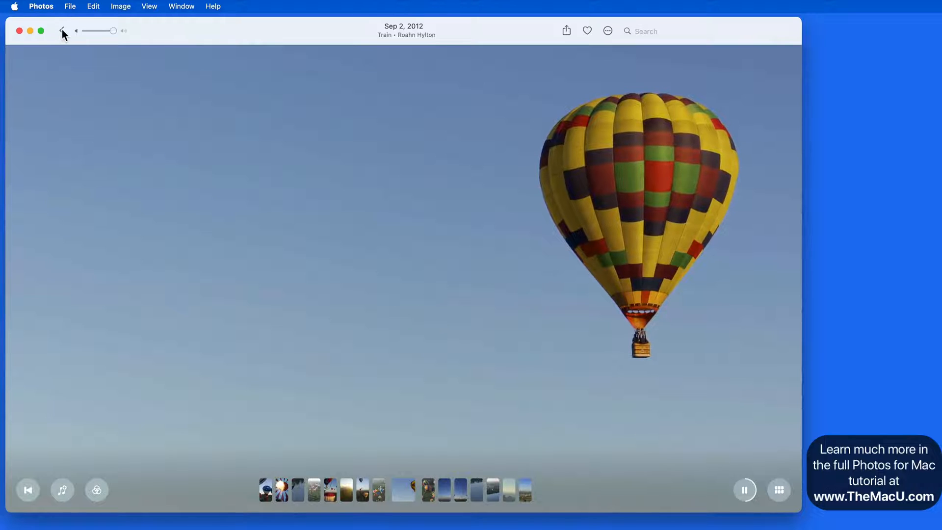
pyautogui.click(62, 30)
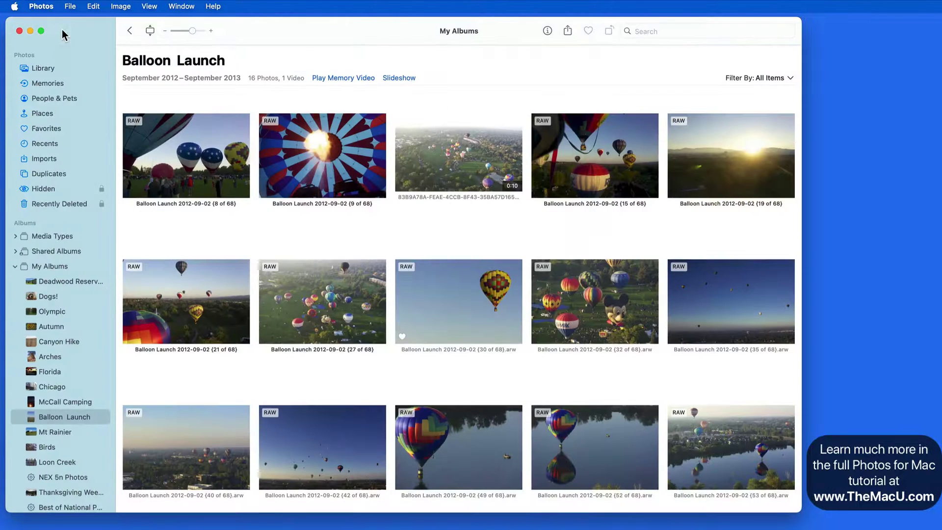
pyautogui.click(47, 83)
# Open the Balloon Launch & Ride! memory and start Export Memory Video from the File menu.
pyautogui.moveTo(338, 140)
pyautogui.doubleClick(334, 155)
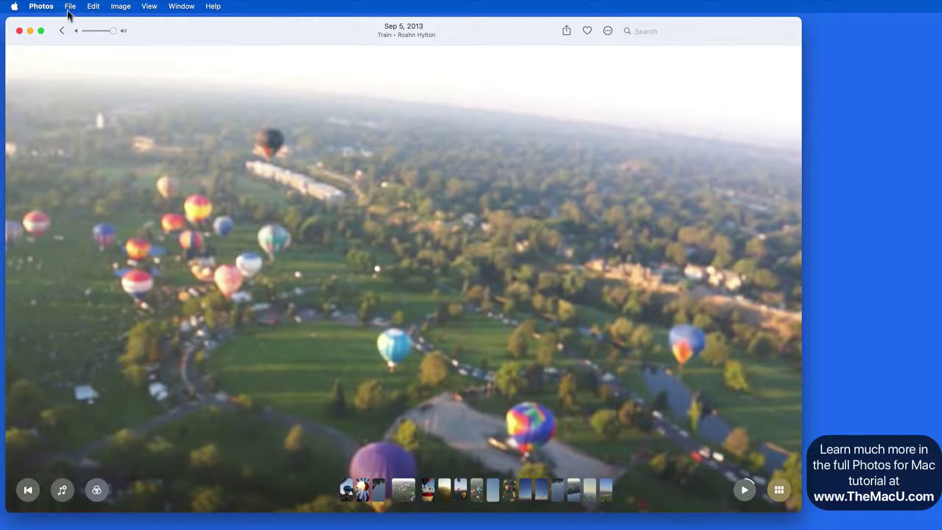
pyautogui.click(70, 7)
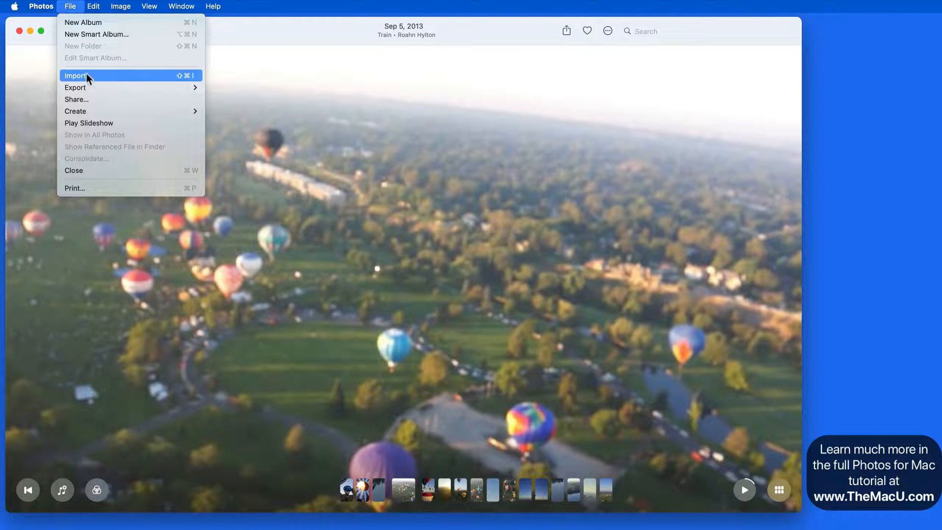
pyautogui.moveTo(67, 159)
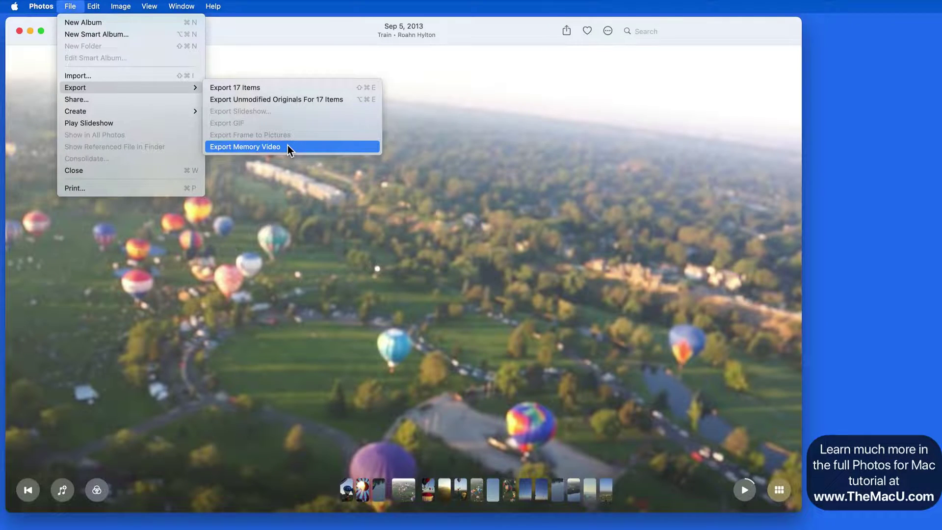
pyautogui.click(288, 145)
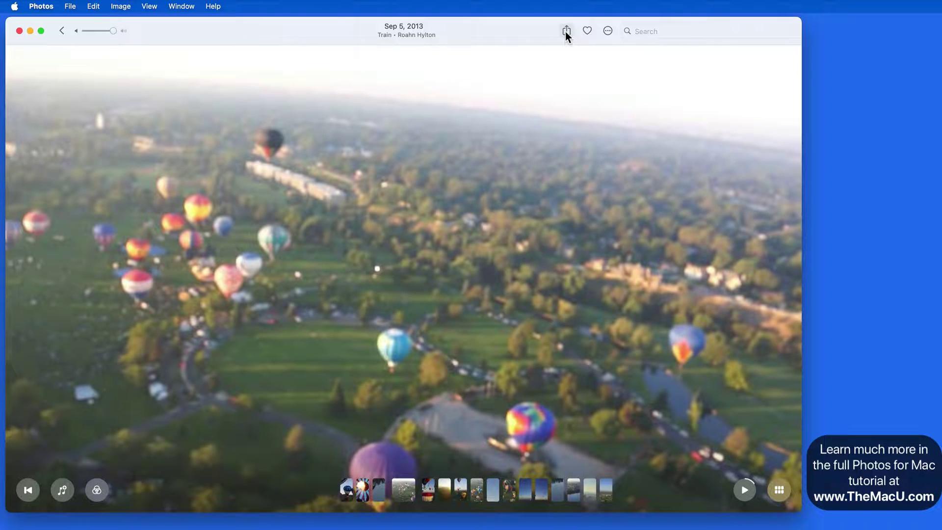
pyautogui.click(566, 32)
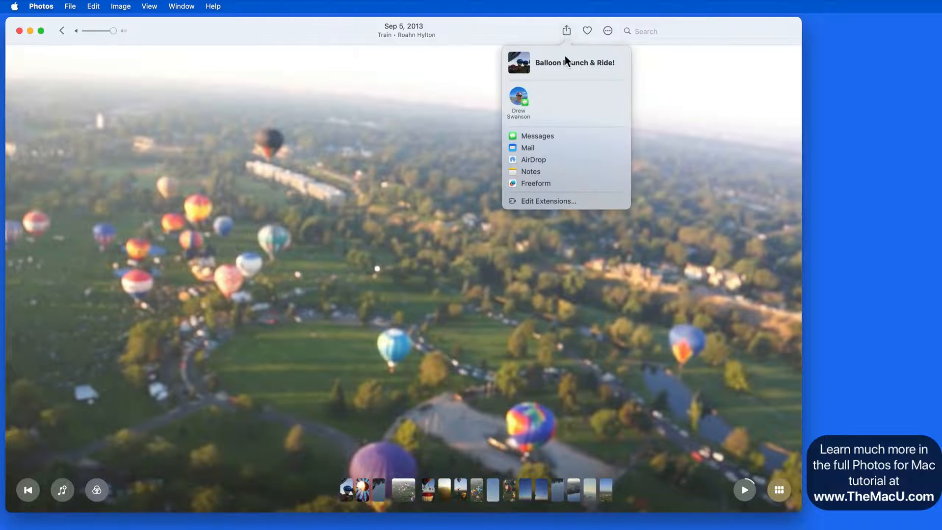
pyautogui.click(538, 136)
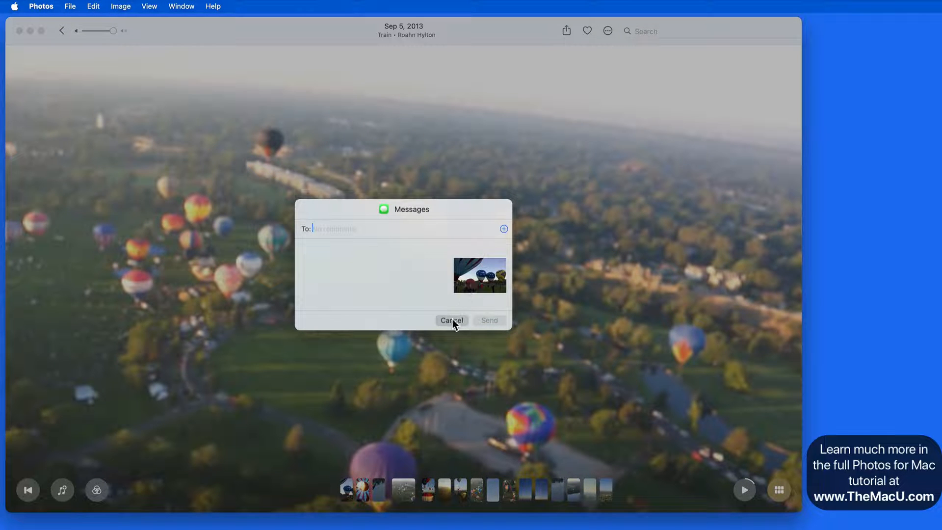
pyautogui.click(451, 320)
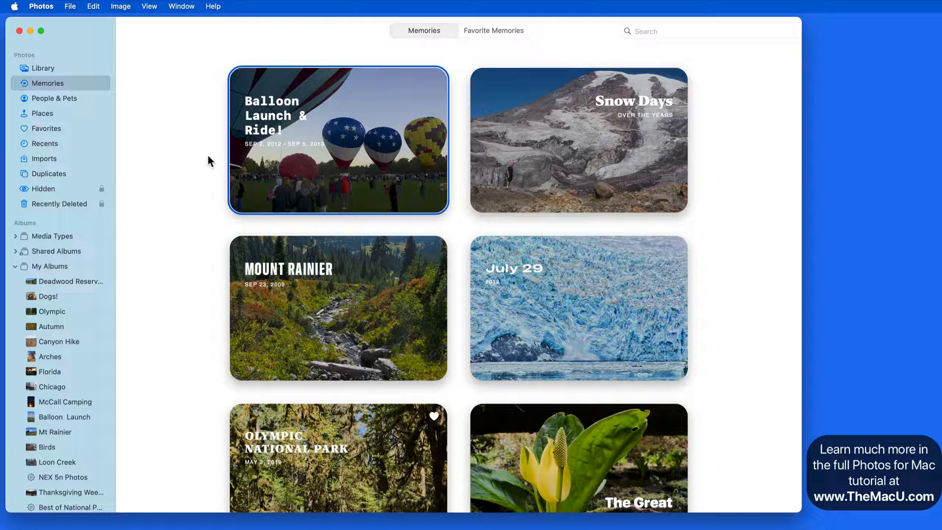
# In Photos Settings, turn Show Featured Content off and back on.
pyautogui.click(40, 6)
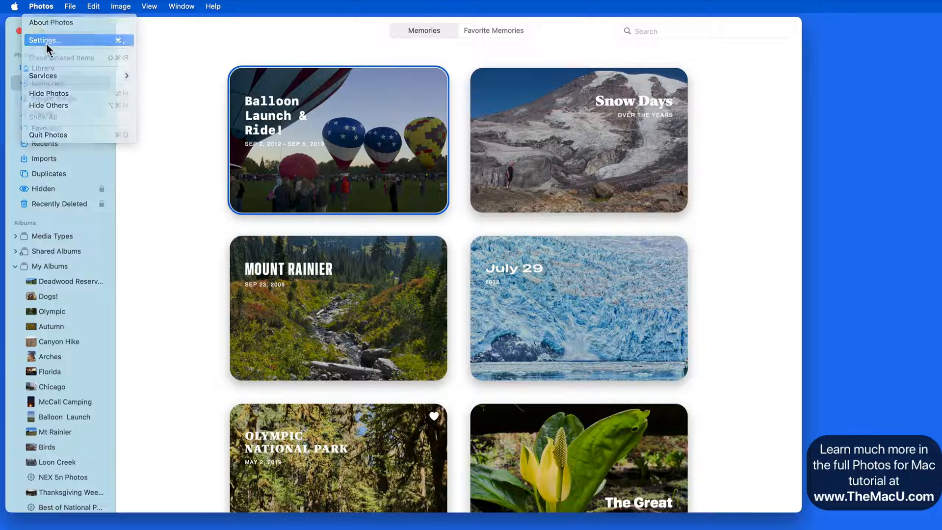
pyautogui.click(47, 44)
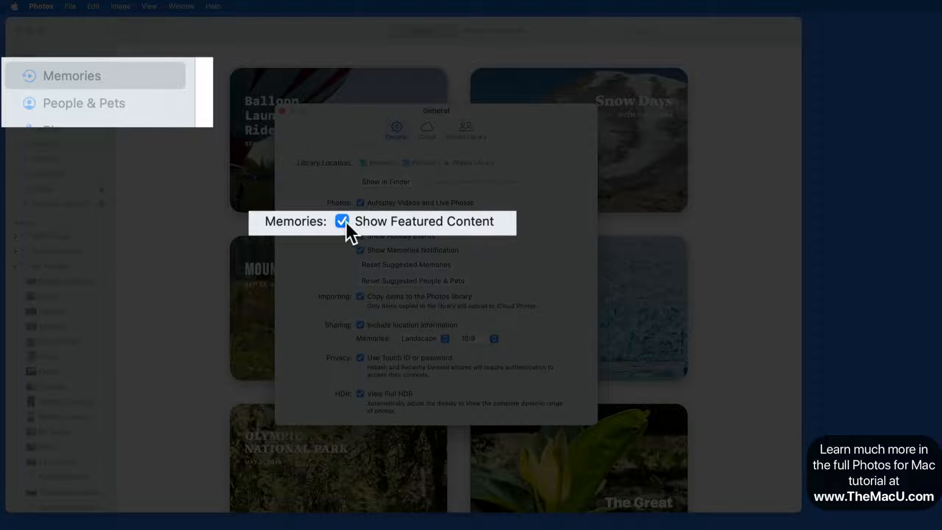
pyautogui.click(344, 221)
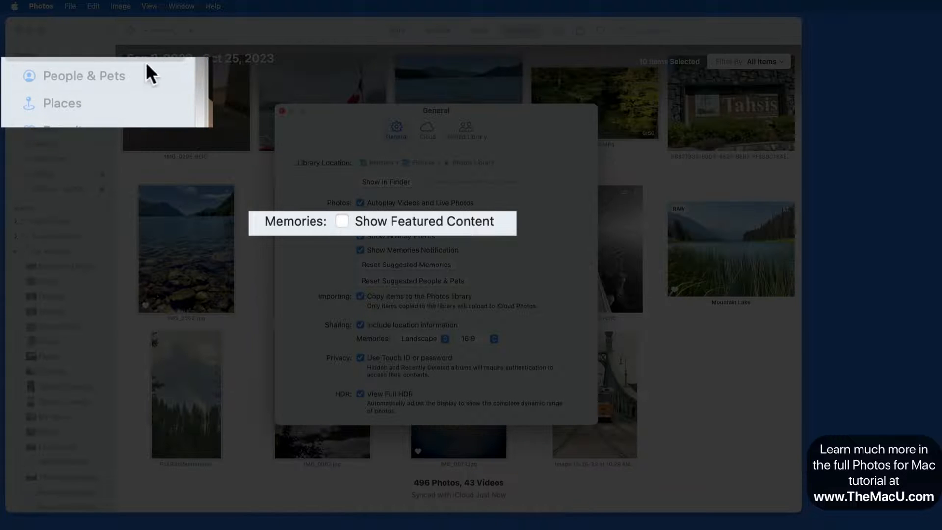
pyautogui.click(343, 222)
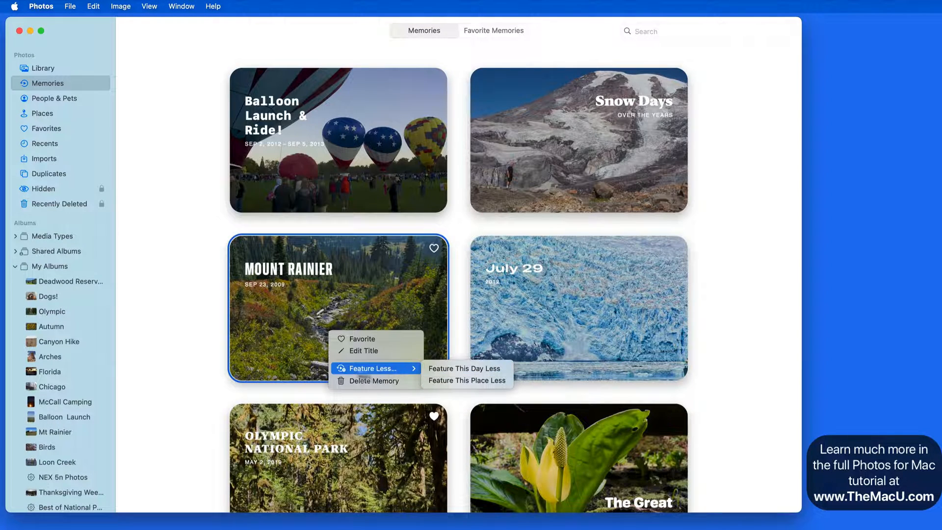
# Dismiss the Mount Rainier options menu and play the Mount Rainier memory.
pyautogui.click(208, 277)
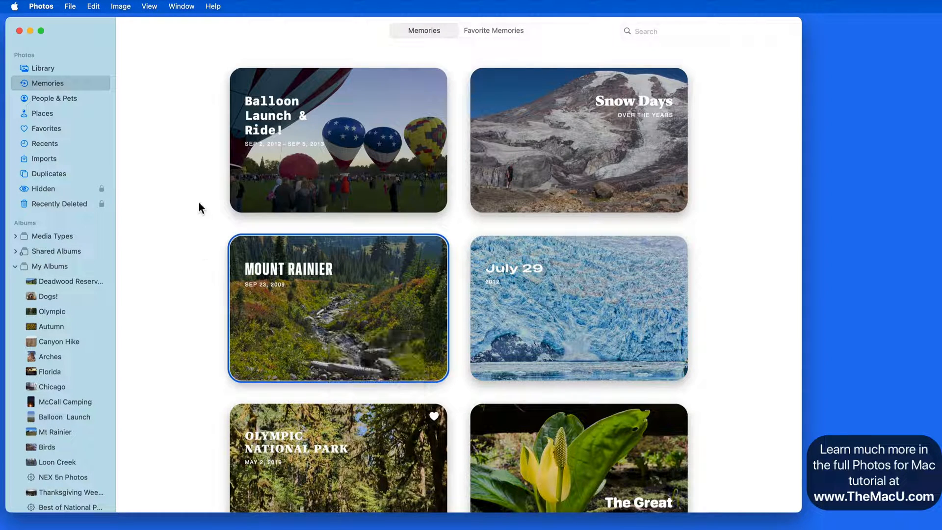
pyautogui.scroll(-3, 198, 202)
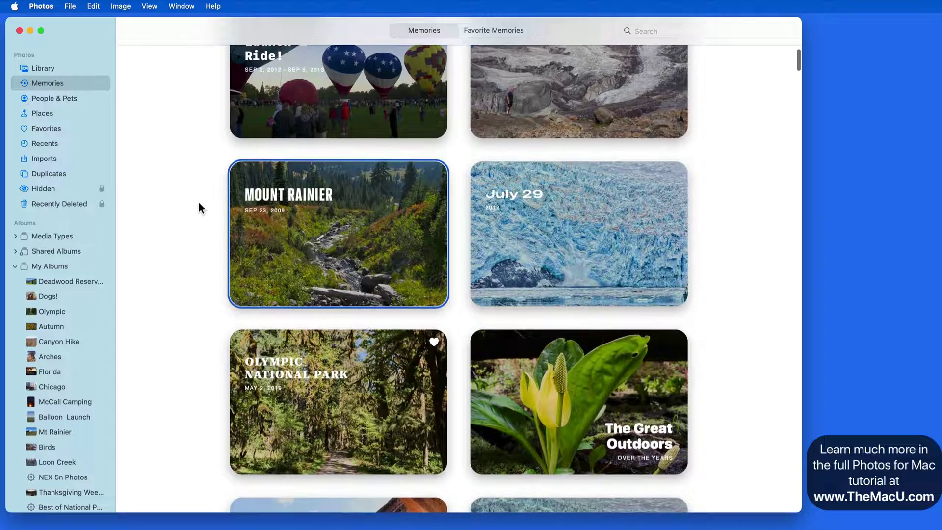
pyautogui.doubleClick(336, 239)
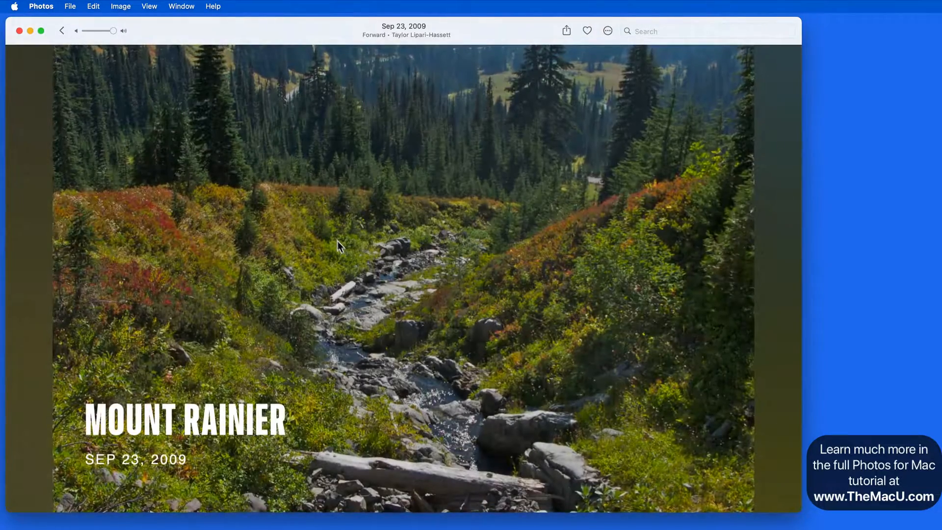